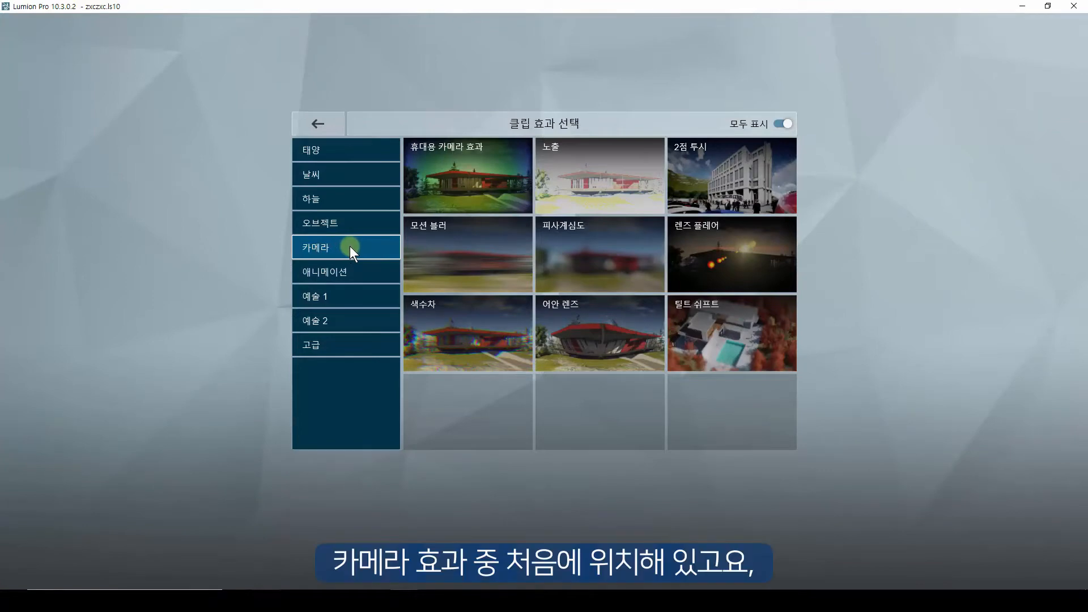
# Step: Add the 휴대용 카메라 효과 to clip 1 with 흔들림 강도 at 1.2 and preview the camera shake
pyautogui.click(468, 176)
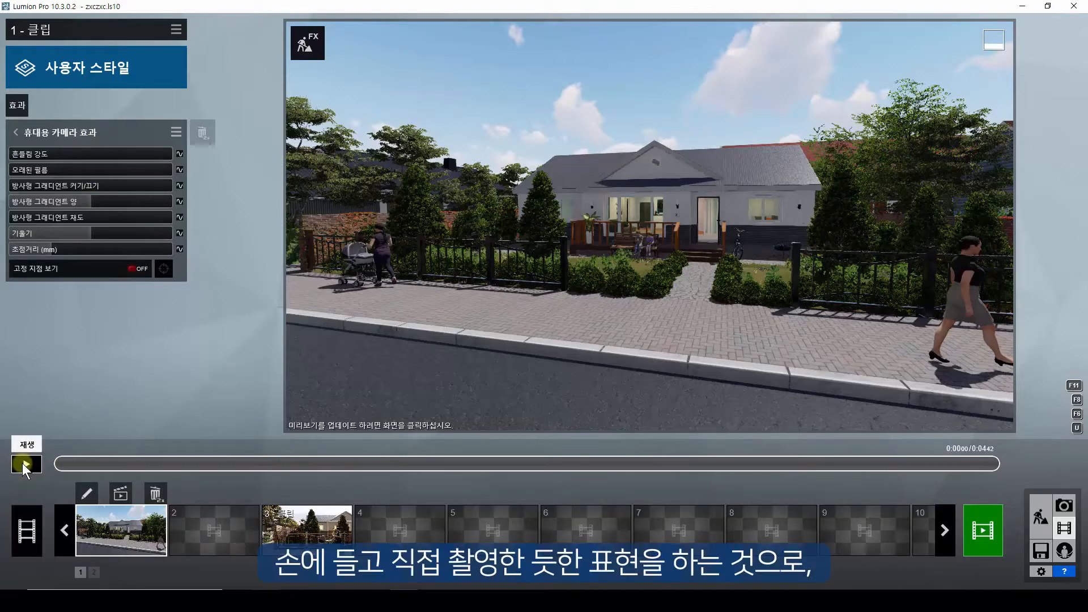
pyautogui.click(51, 154)
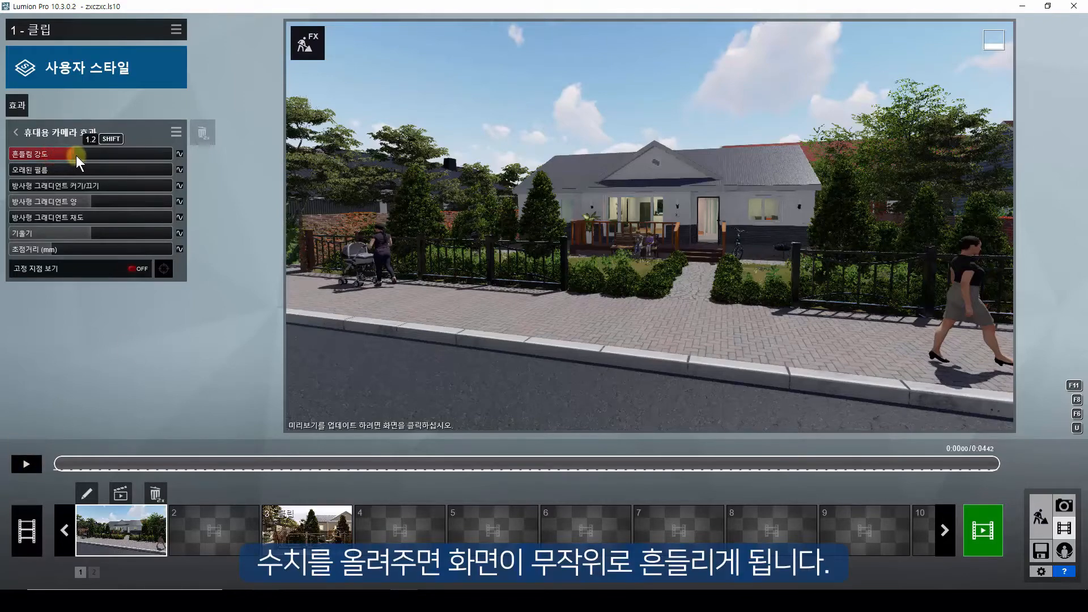
pyautogui.click(22, 465)
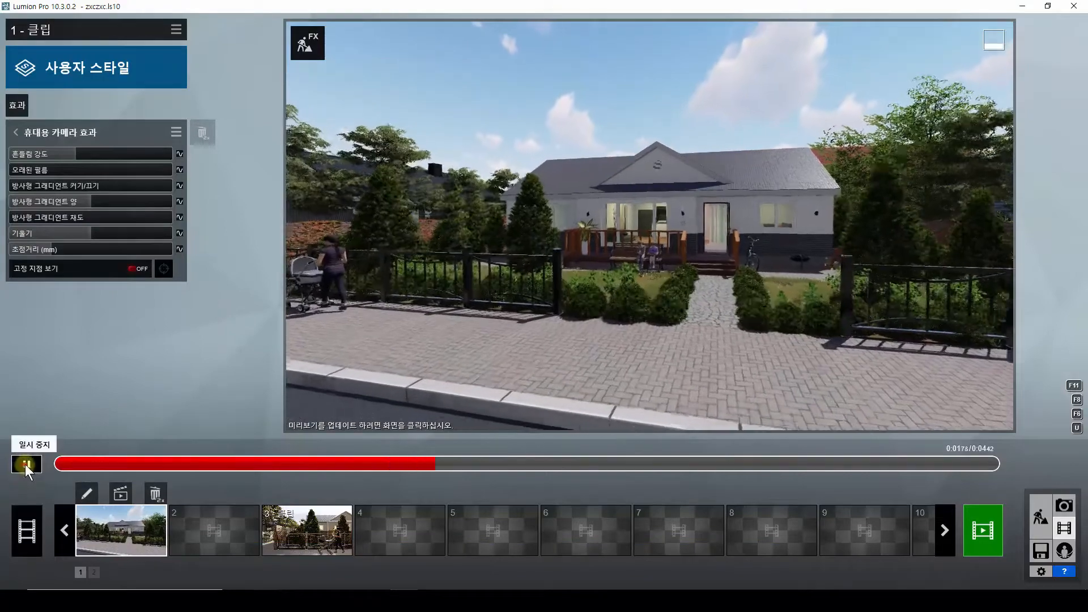
pyautogui.click(26, 466)
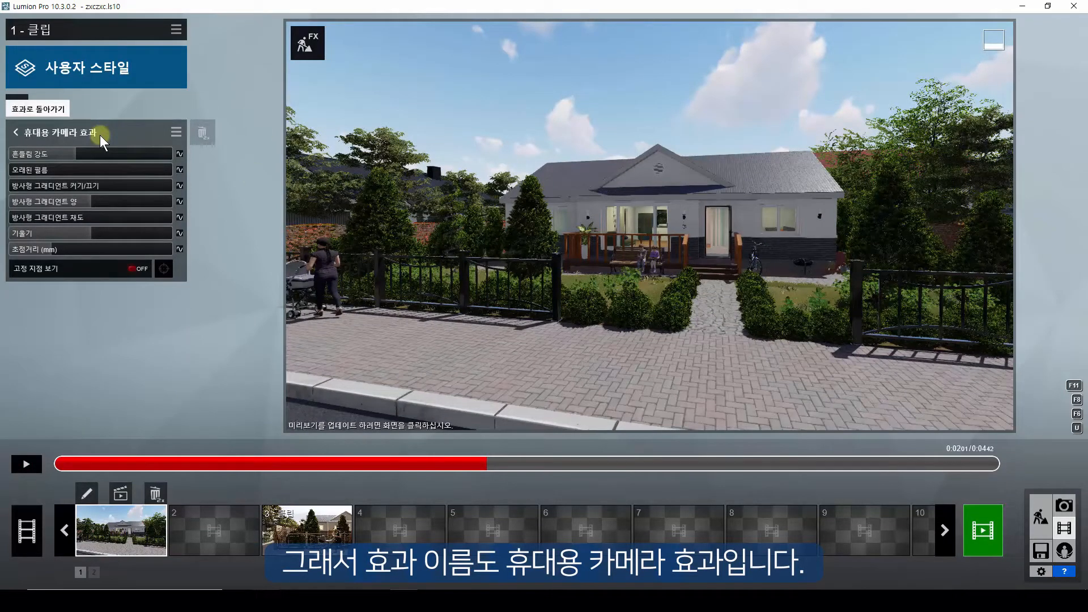
pyautogui.moveTo(69, 154)
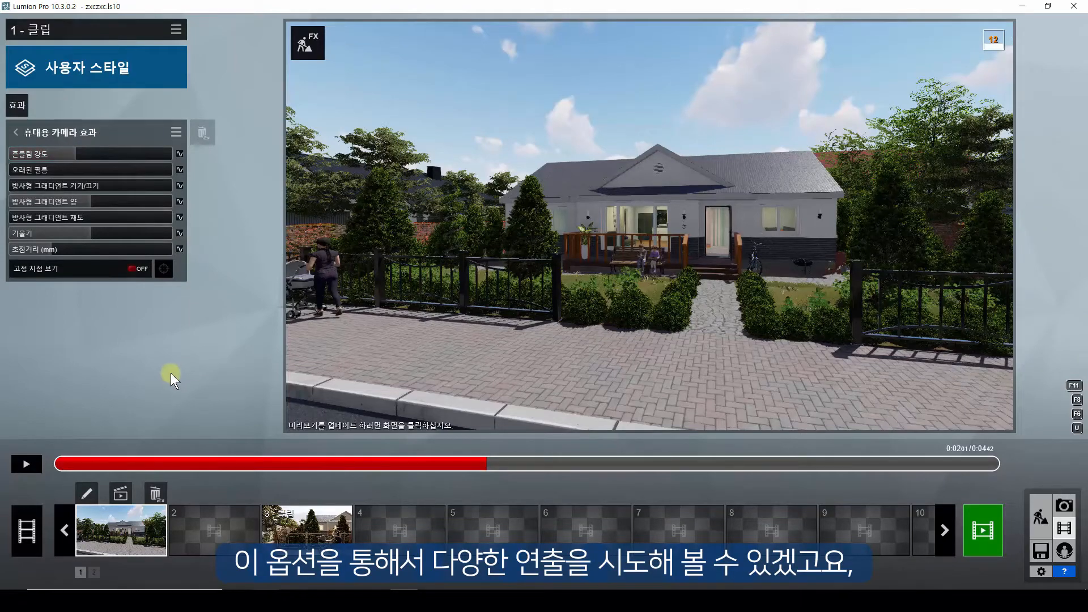
# Step: Move the clip preview to 0:00.90 and try the 오래된 필름 filter, returning it to 0.0
pyautogui.moveTo(236, 463)
pyautogui.mouseDown()
pyautogui.moveTo(40, 462)
pyautogui.moveTo(245, 463)
pyautogui.mouseUp()
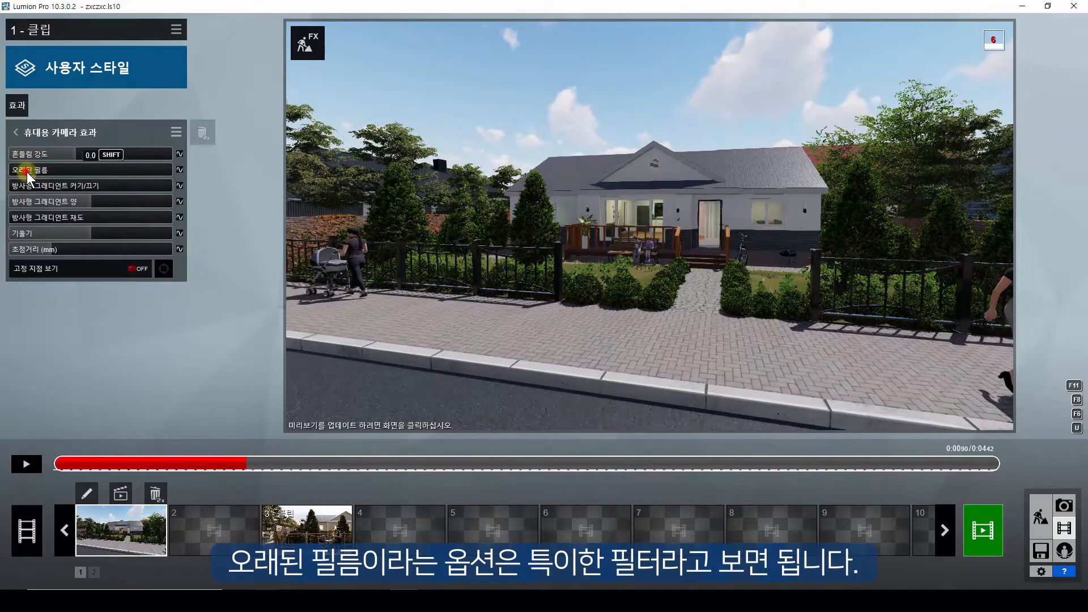
pyautogui.moveTo(26, 172); pyautogui.dragTo(5, 180)
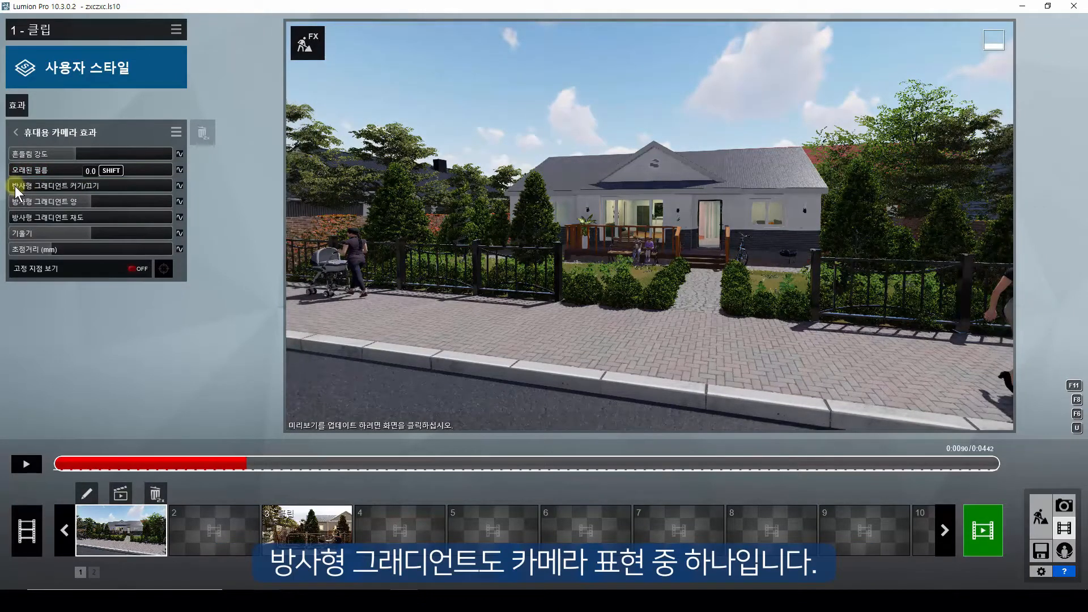
# Step: Turn on the radial gradient, set its amount to 0.5 and try its saturation option
pyautogui.moveTo(73, 186); pyautogui.dragTo(121, 185)
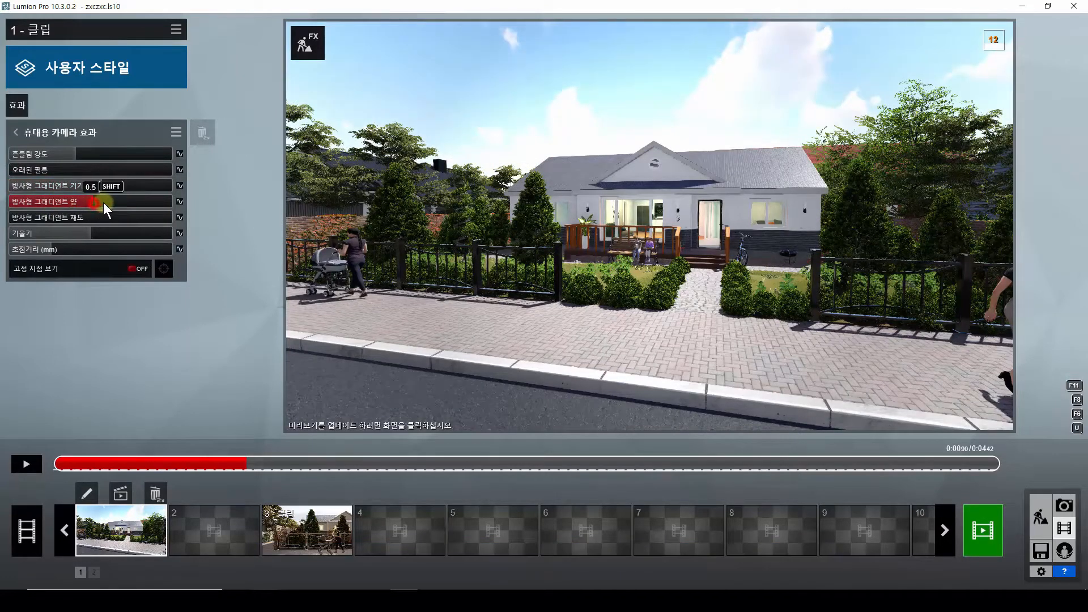
pyautogui.moveTo(103, 202)
pyautogui.mouseDown()
pyautogui.moveTo(131, 199)
pyautogui.moveTo(19, 211)
pyautogui.moveTo(113, 206)
pyautogui.moveTo(93, 206)
pyautogui.mouseUp()
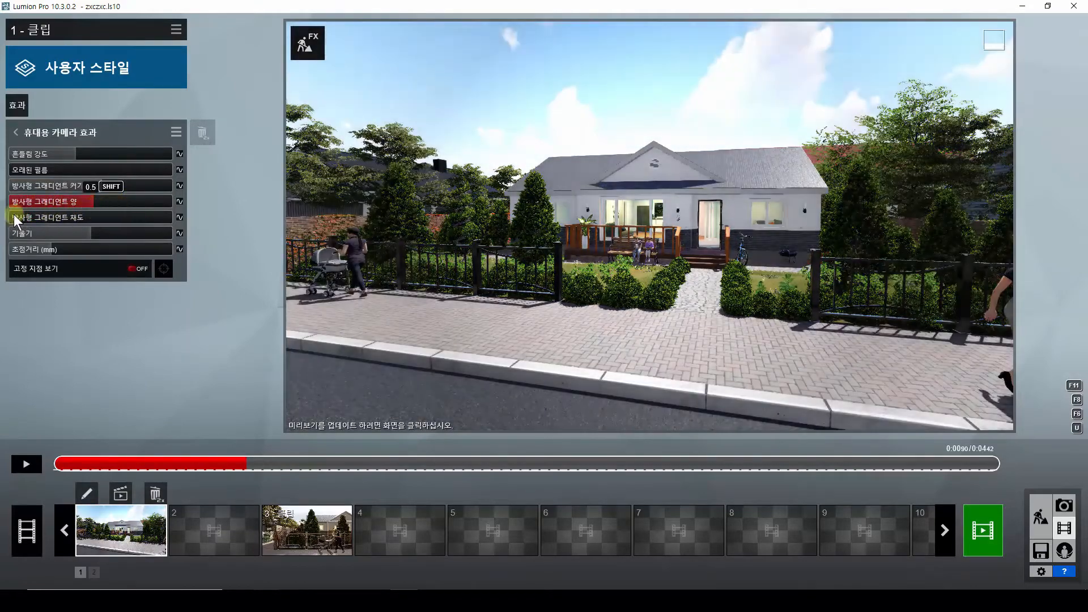
pyautogui.moveTo(14, 215)
pyautogui.mouseDown()
pyautogui.moveTo(102, 216)
pyautogui.moveTo(7, 219)
pyautogui.mouseUp()
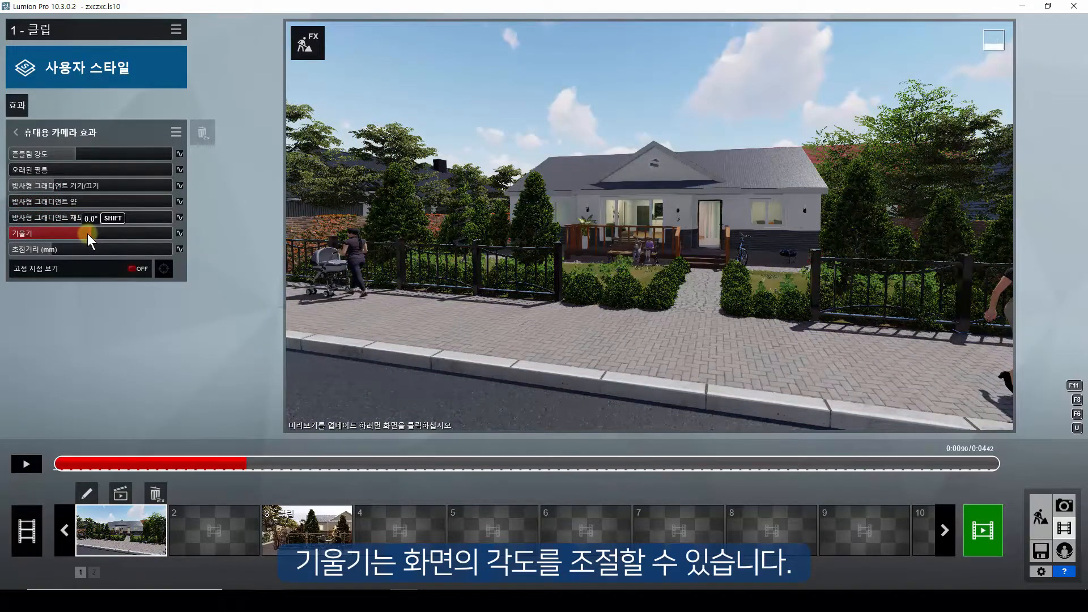
# Step: Try turning the view fully sideways with 기울기, checking the clip's MP4 render sizes before levelling it again
pyautogui.moveTo(86, 233); pyautogui.dragTo(207, 240)
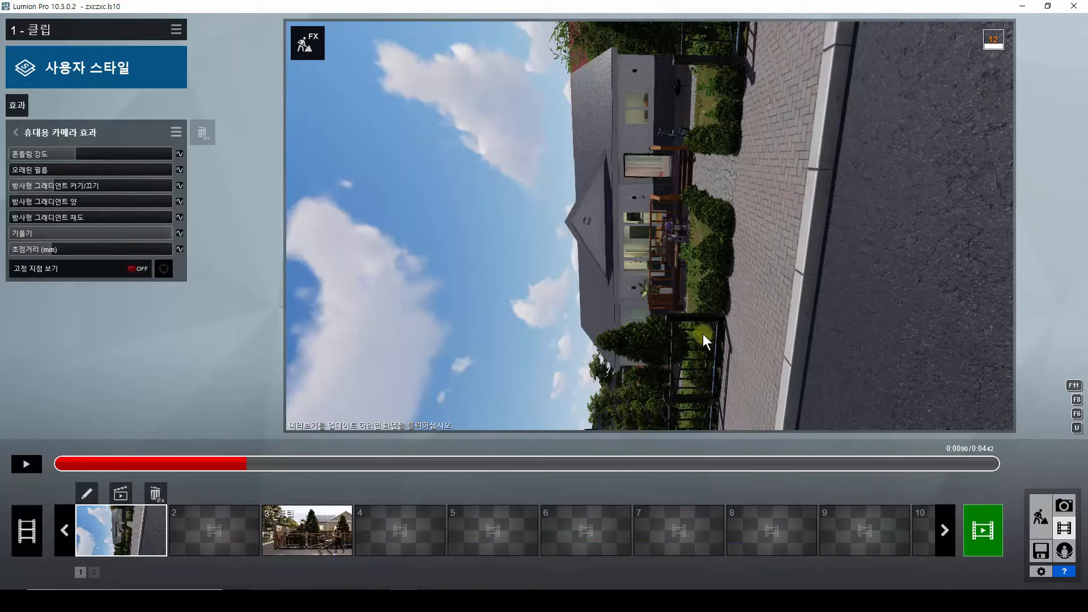
pyautogui.click(983, 530)
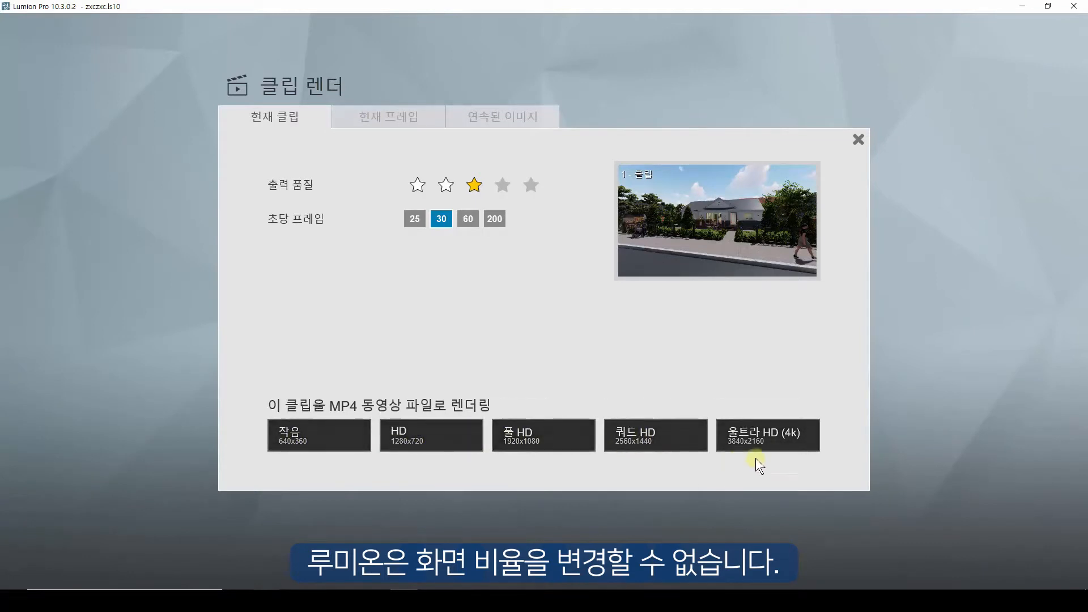
pyautogui.click(858, 139)
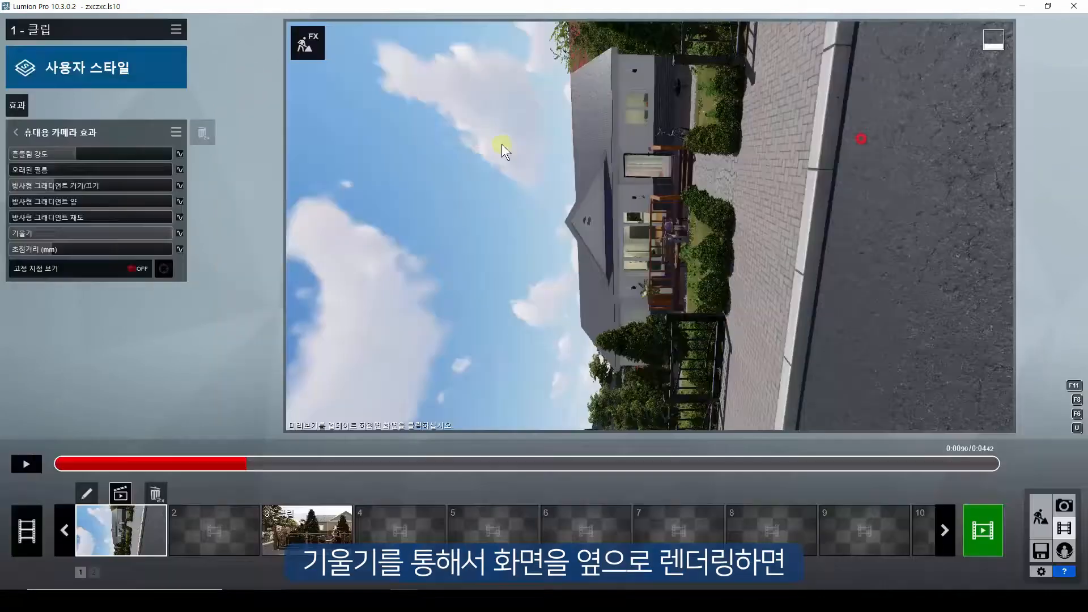
pyautogui.moveTo(123, 232)
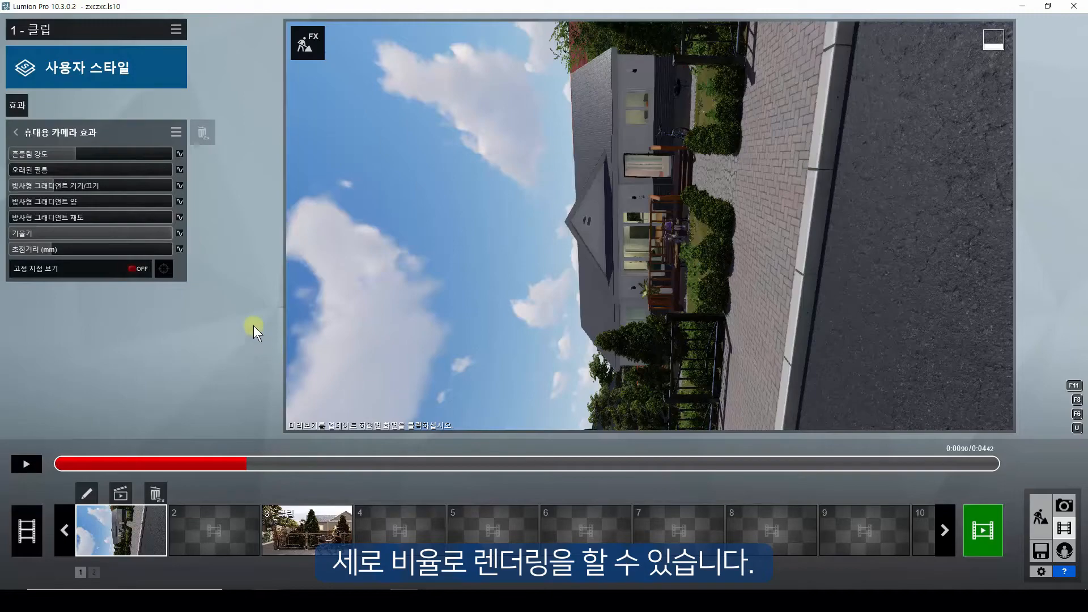
pyautogui.click(94, 232)
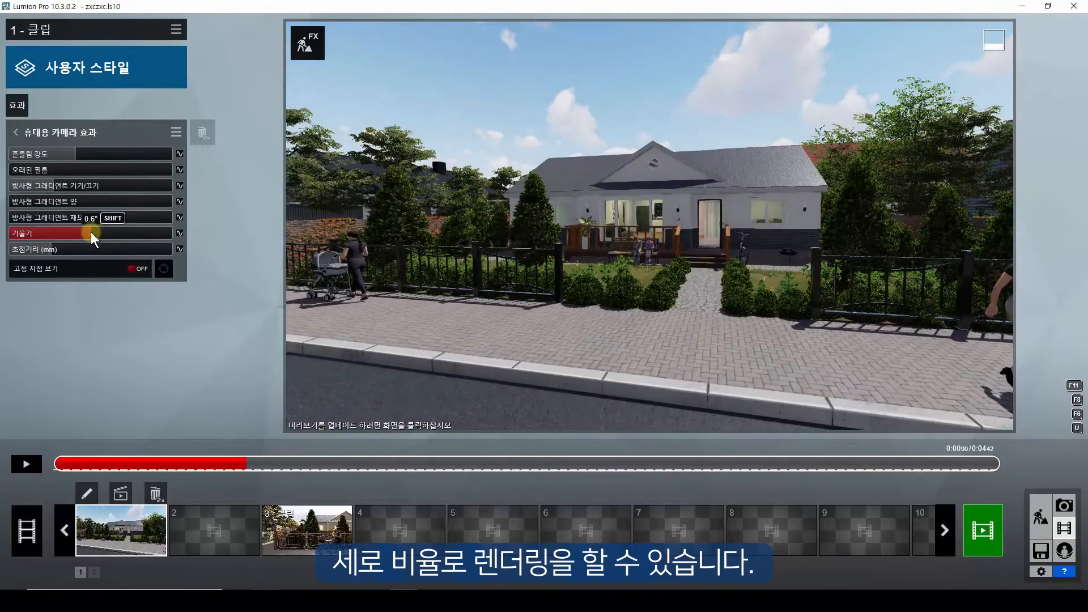
# Step: Tilt the view fully sideways and render the current frame at 데스크탑 1920x1080 as a JPG named test
pyautogui.moveTo(101, 232); pyautogui.dragTo(289, 250)
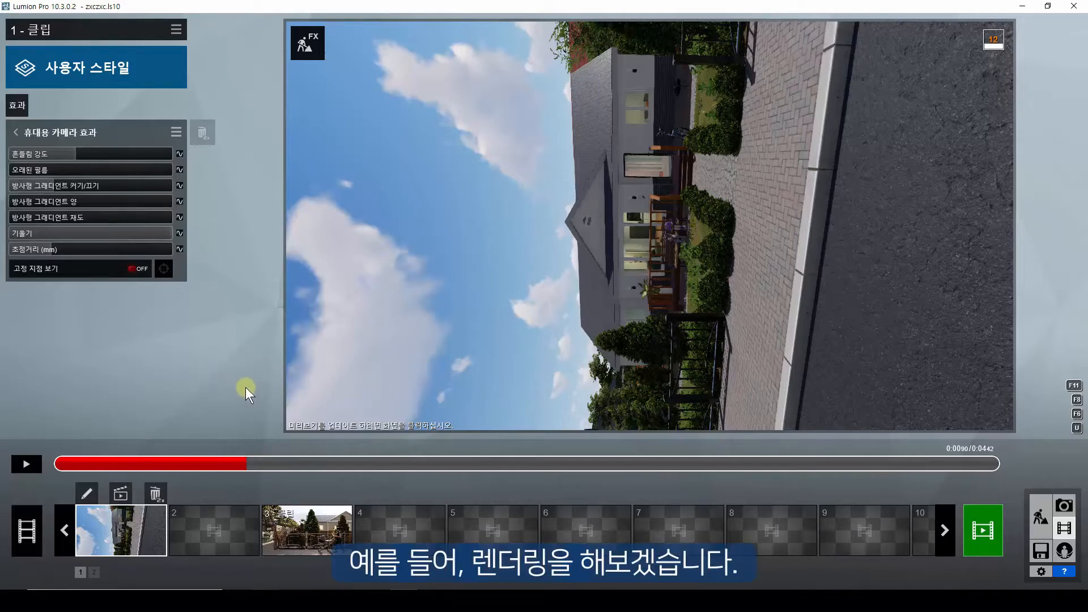
pyautogui.click(120, 494)
pyautogui.click(378, 119)
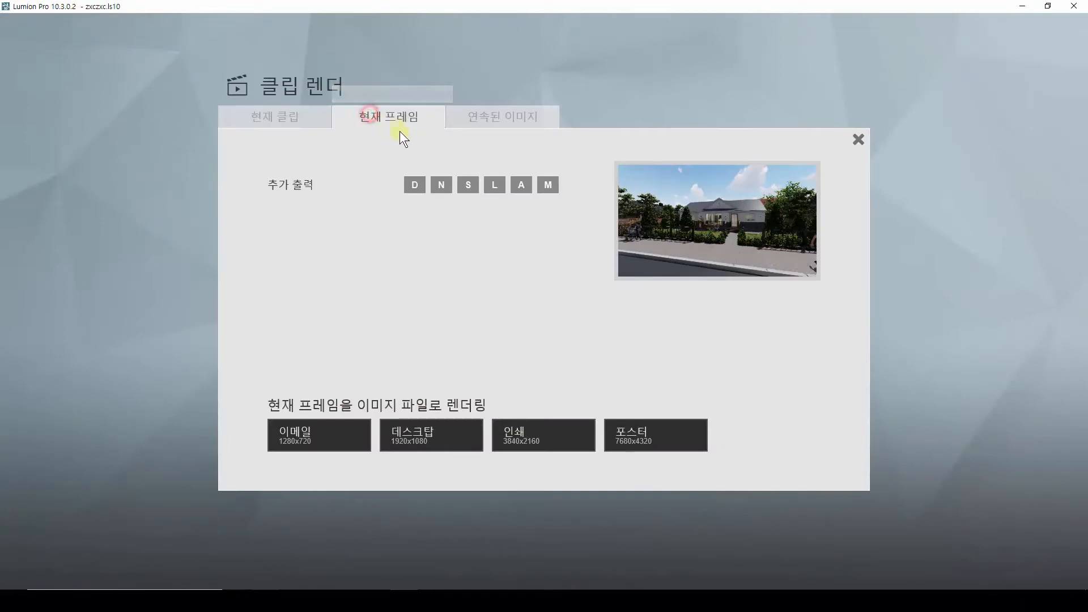
pyautogui.click(426, 443)
pyautogui.write('test')
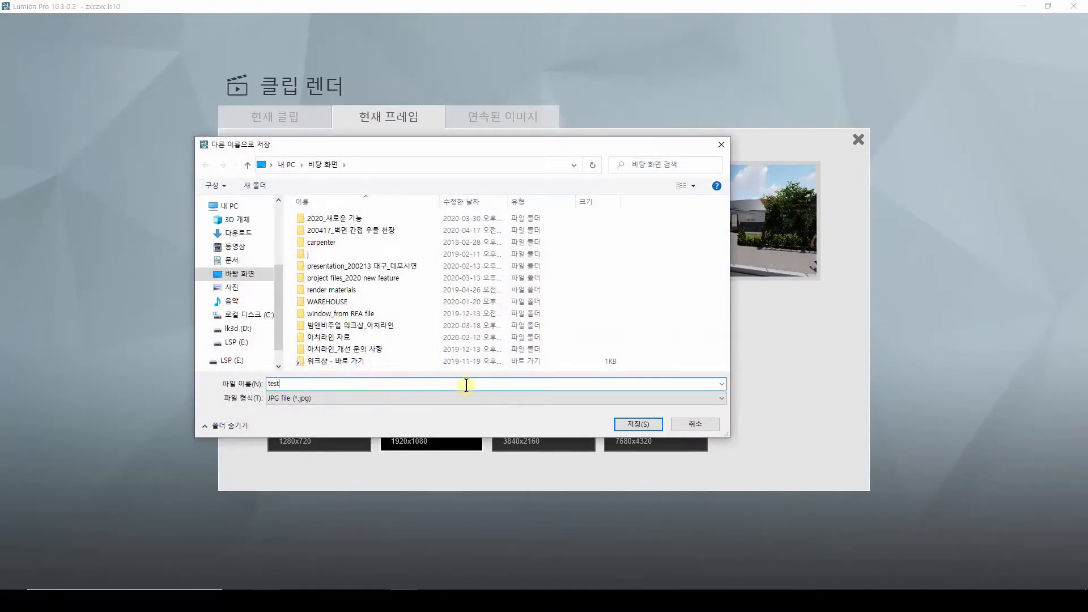
pyautogui.click(637, 425)
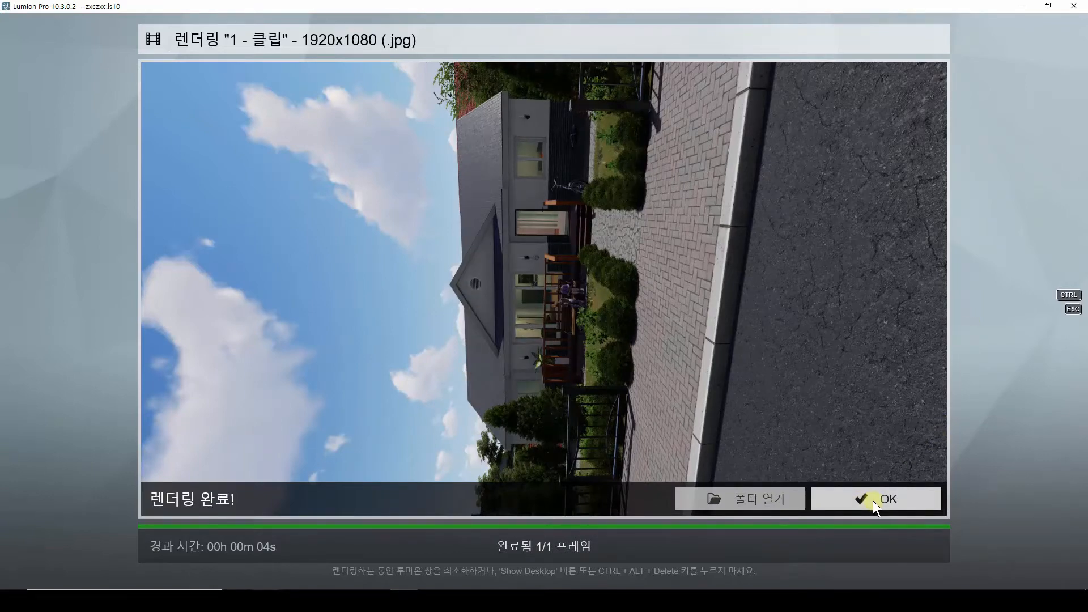
# Step: Open test.jpg from its output folder in the photo viewer, rotate it upright to portrait, and close it
pyautogui.click(747, 496)
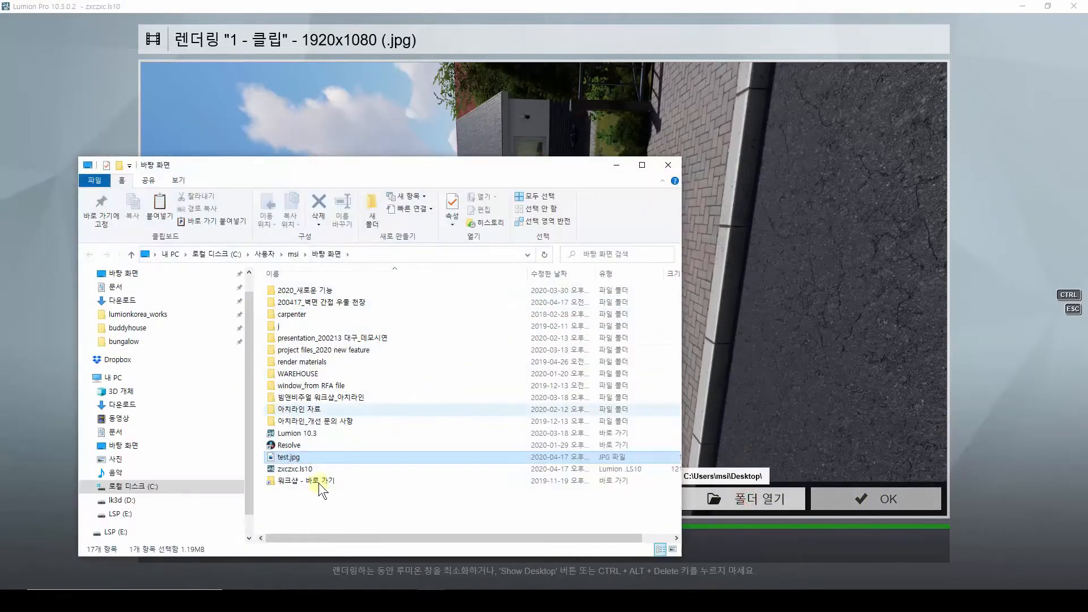
pyautogui.click(297, 457)
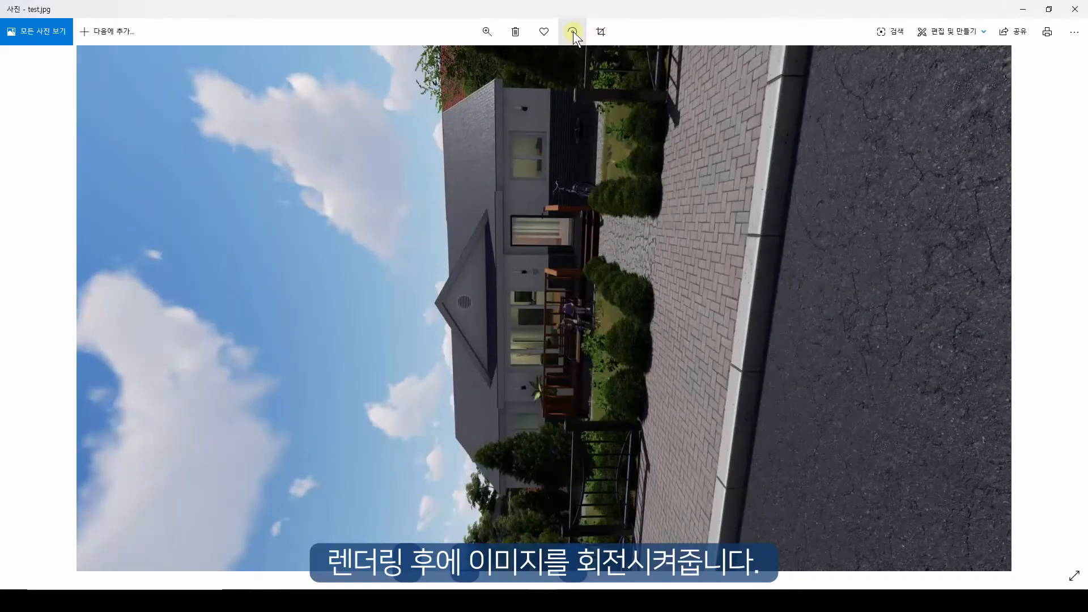
pyautogui.click(573, 32)
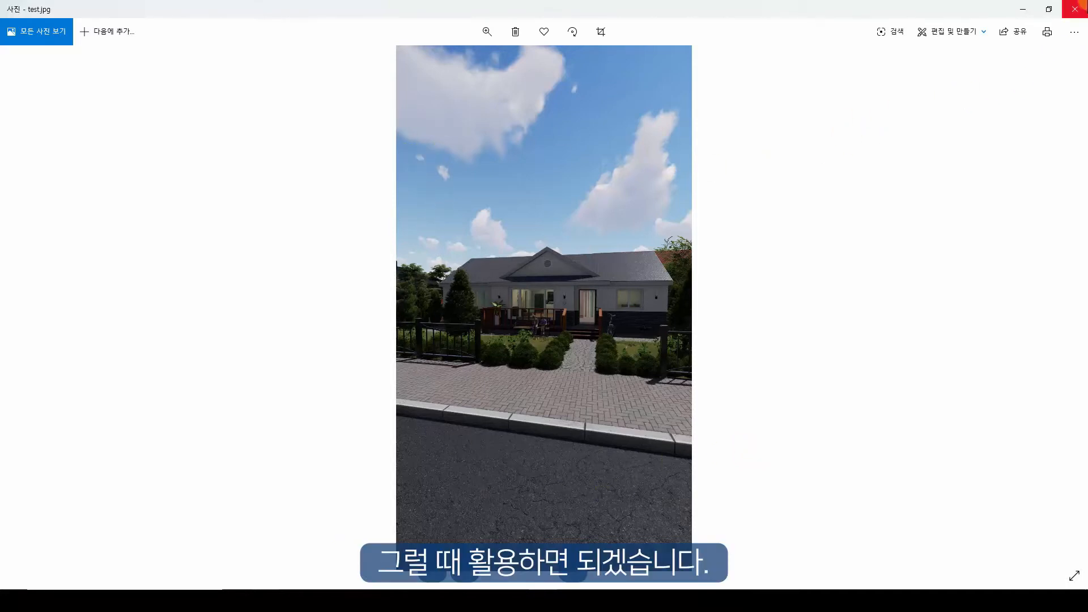
pyautogui.click(1075, 9)
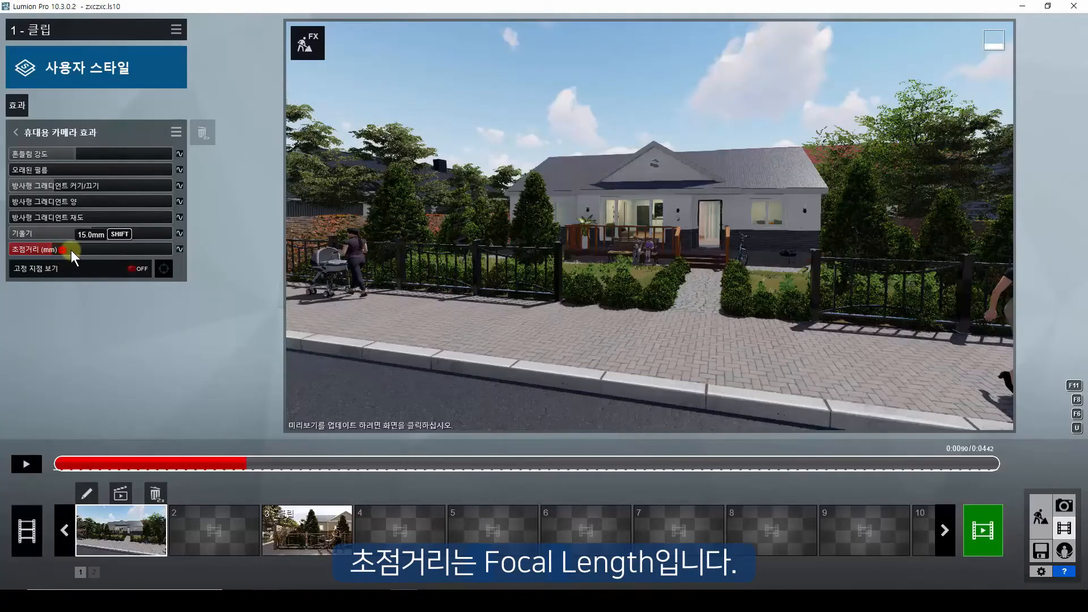
# Step: Set 초점거리 to 22.1 mm and compare it with the focal length in the clip's camera path, deleting the extra keyframe
pyautogui.moveTo(70, 250)
pyautogui.mouseDown()
pyautogui.moveTo(79, 249)
pyautogui.moveTo(67, 246)
pyautogui.mouseUp()
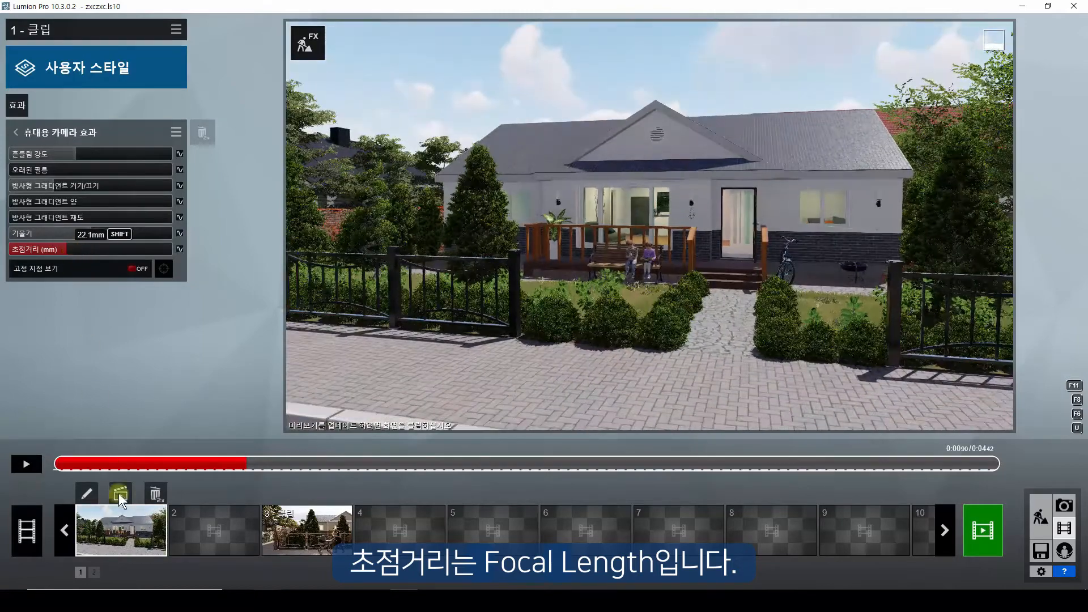
pyautogui.click(89, 493)
pyautogui.click(525, 538)
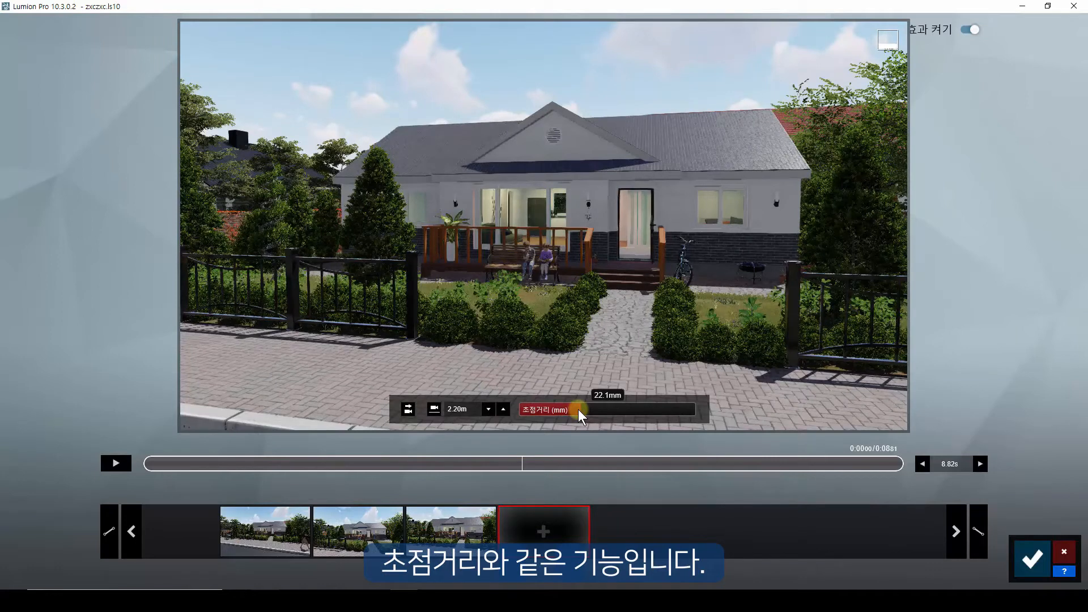
pyautogui.click(454, 535)
pyautogui.click(457, 570)
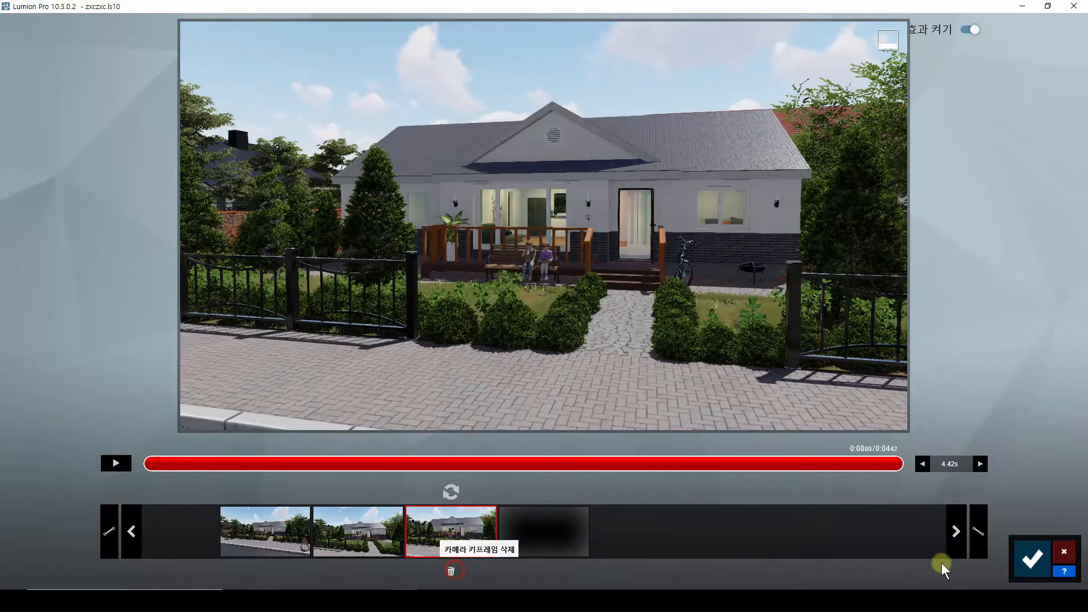
pyautogui.click(1026, 561)
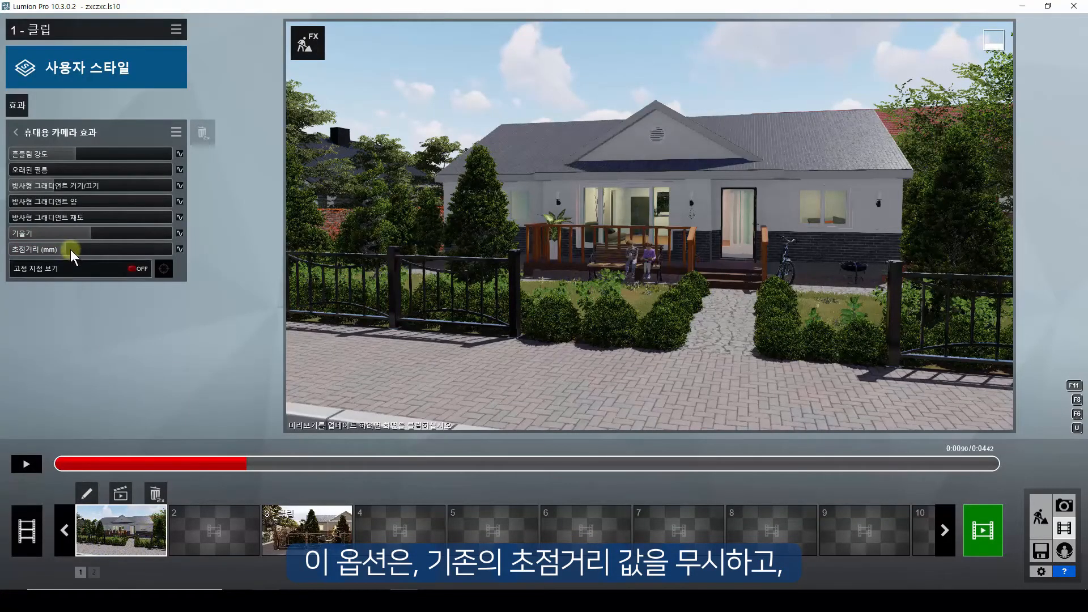
# Step: Try a 초점거리 of 16.0 mm for the handheld camera effect, and settle on about 19.5 mm
pyautogui.moveTo(67, 251)
pyautogui.moveTo(65, 249)
pyautogui.mouseDown()
pyautogui.moveTo(45, 253)
pyautogui.moveTo(66, 253)
pyautogui.moveTo(56, 250)
pyautogui.mouseUp()
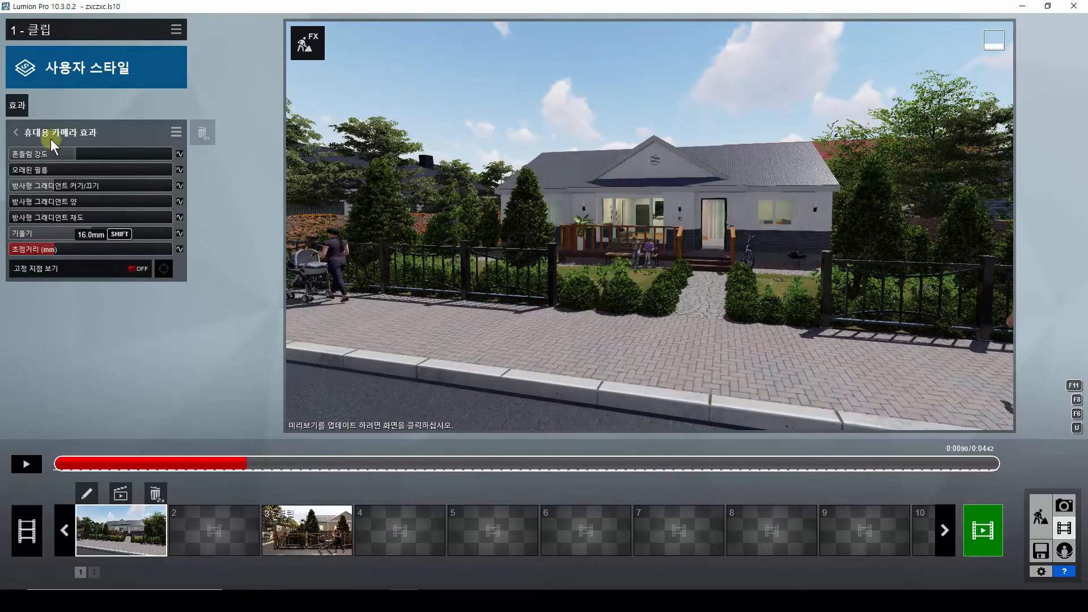
pyautogui.moveTo(52, 249)
pyautogui.mouseDown()
pyautogui.moveTo(73, 251)
pyautogui.moveTo(63, 250)
pyautogui.mouseUp()
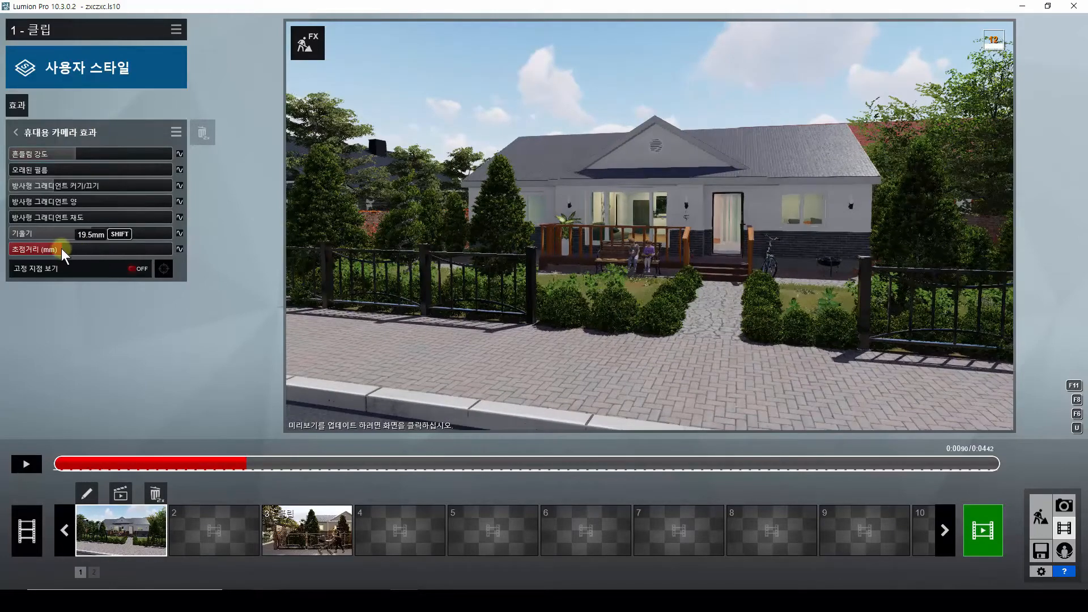
pyautogui.click(61, 248)
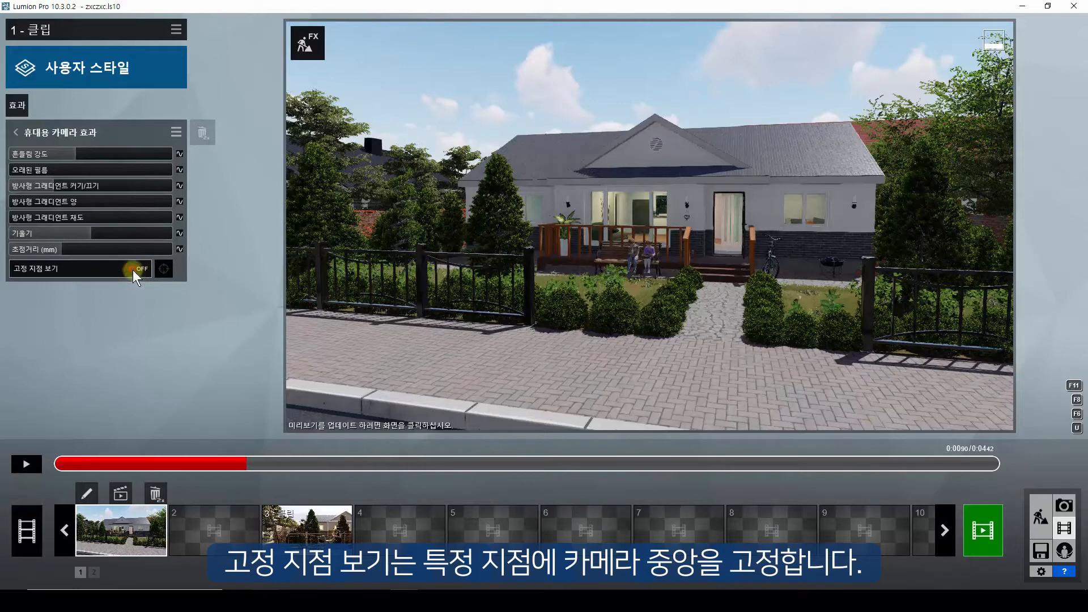
# Step: Turn on 고정 지점 보기 with its target on the house's front wall beside the door, and preview an earlier clip frame
pyautogui.click(133, 269)
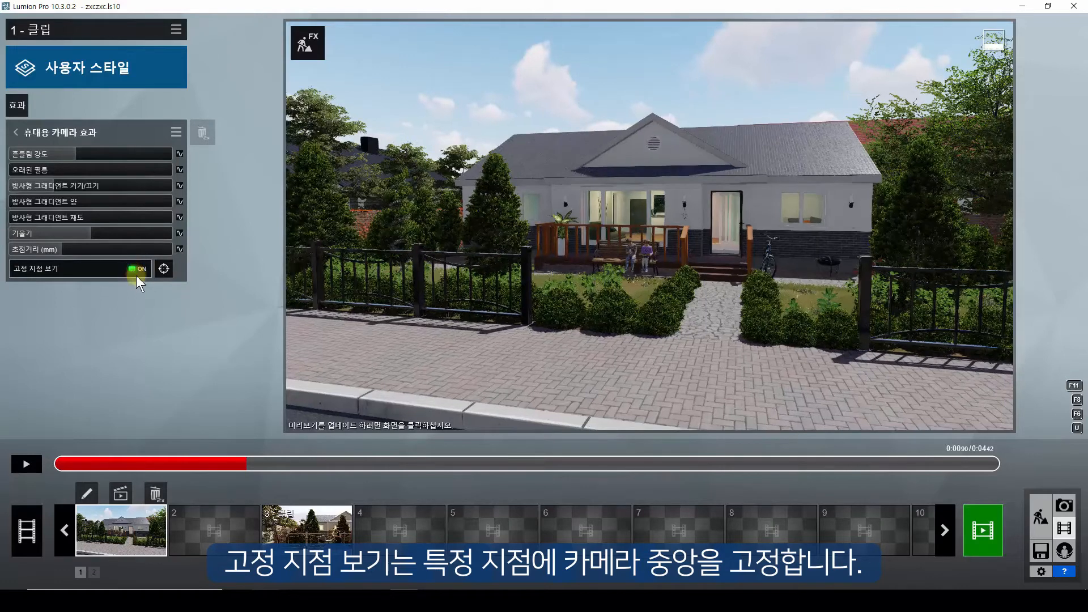
pyautogui.click(165, 269)
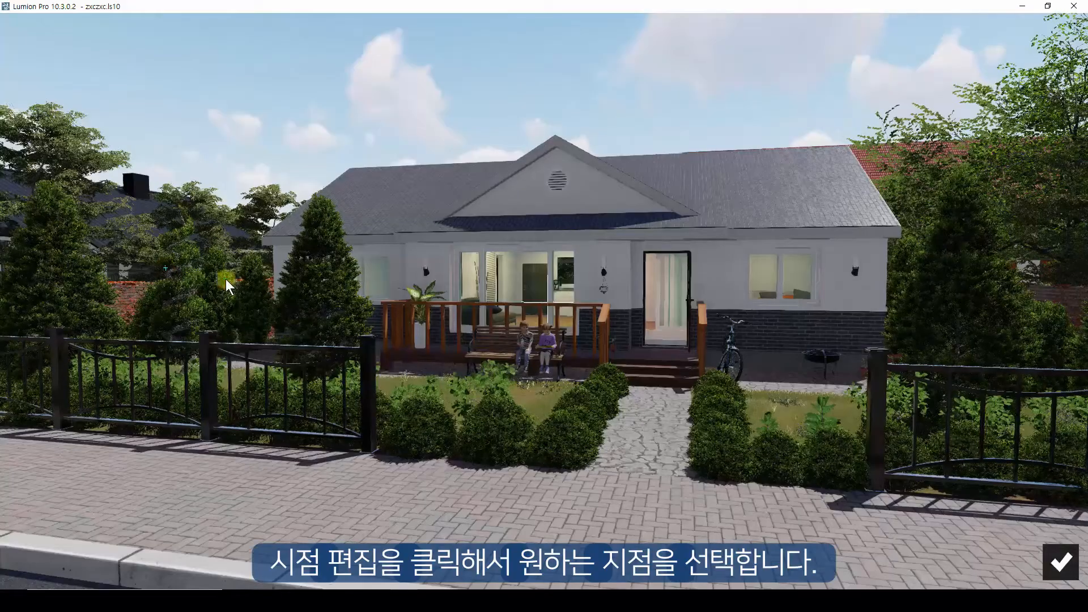
pyautogui.click(584, 275)
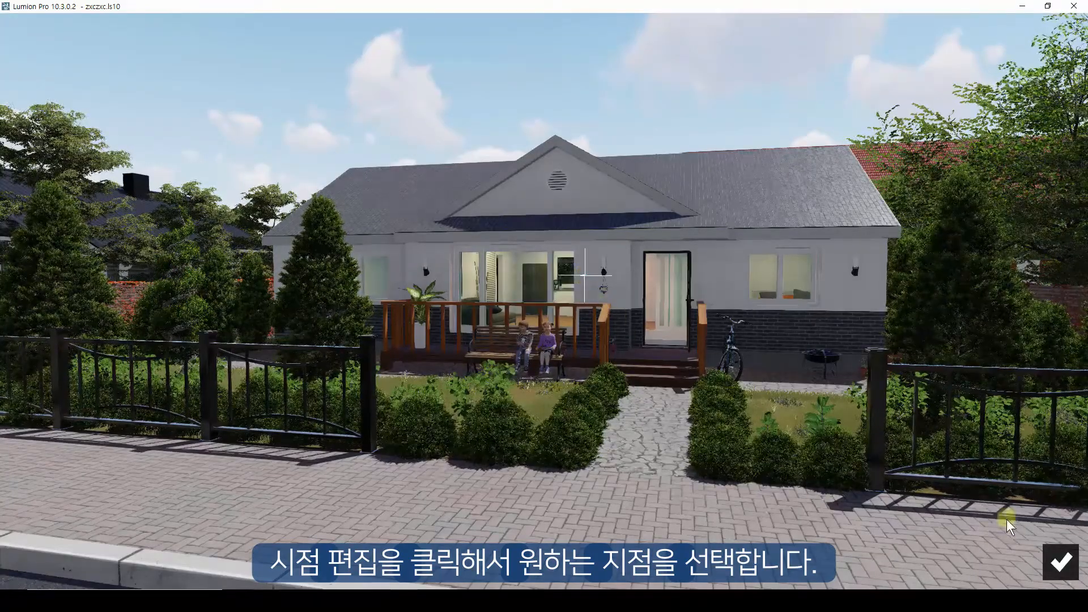
pyautogui.click(1061, 562)
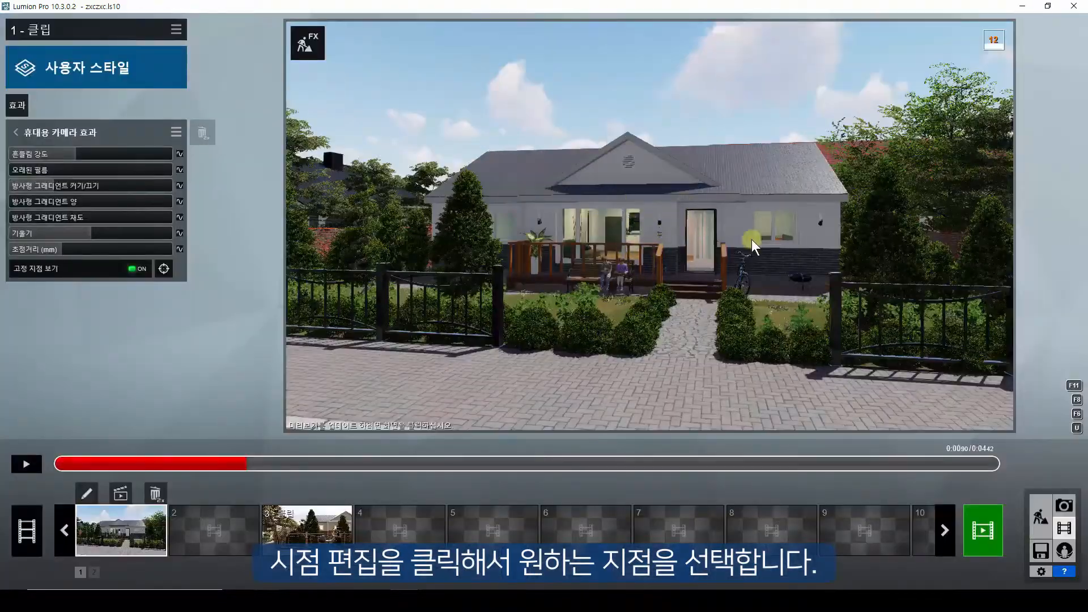
pyautogui.click(142, 465)
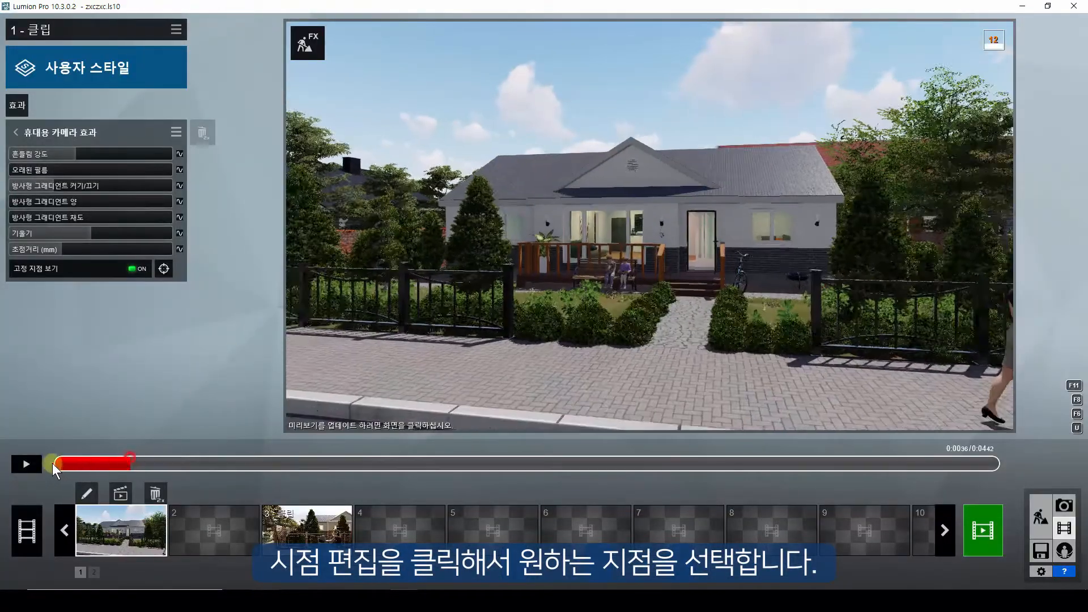
# Step: Play clip 1 with its current fixed point, and move the 고정 지점 보기 target to the tree behind the fence, far left of the house
pyautogui.click(27, 465)
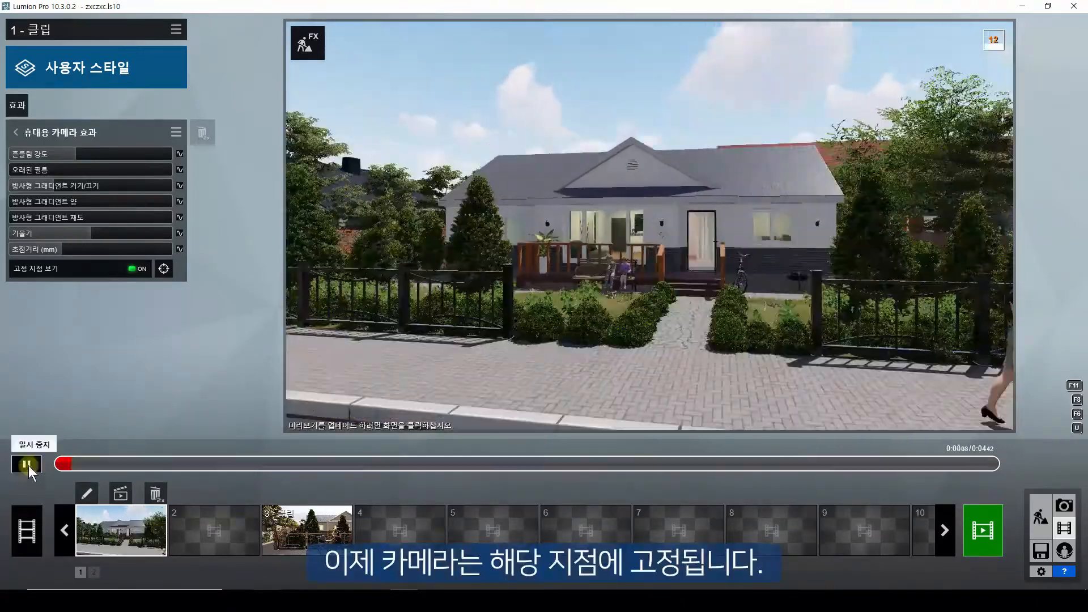
pyautogui.click(28, 465)
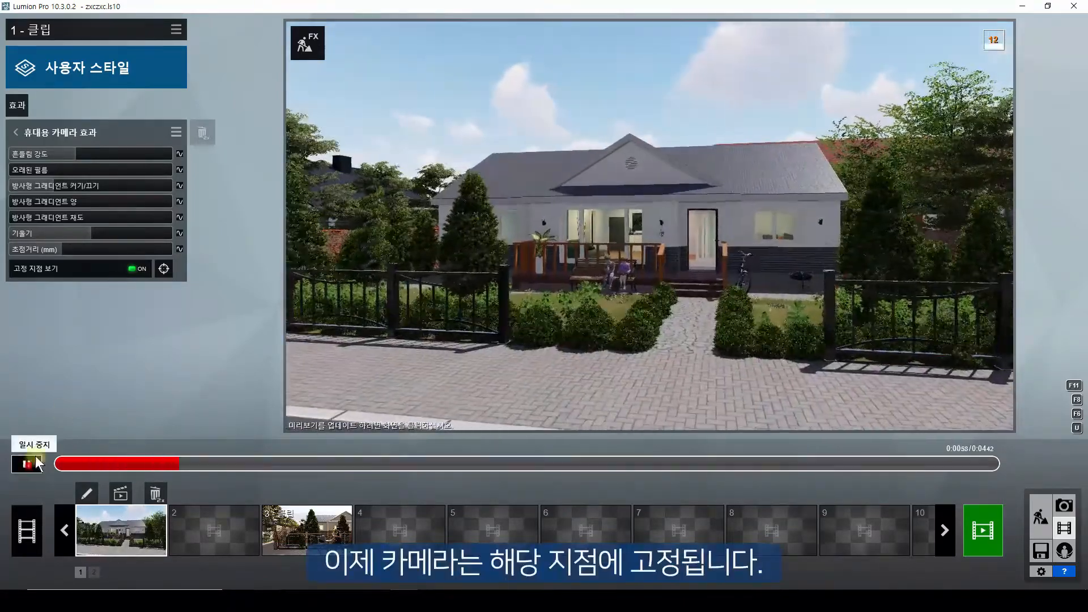
pyautogui.click(162, 268)
pyautogui.click(163, 268)
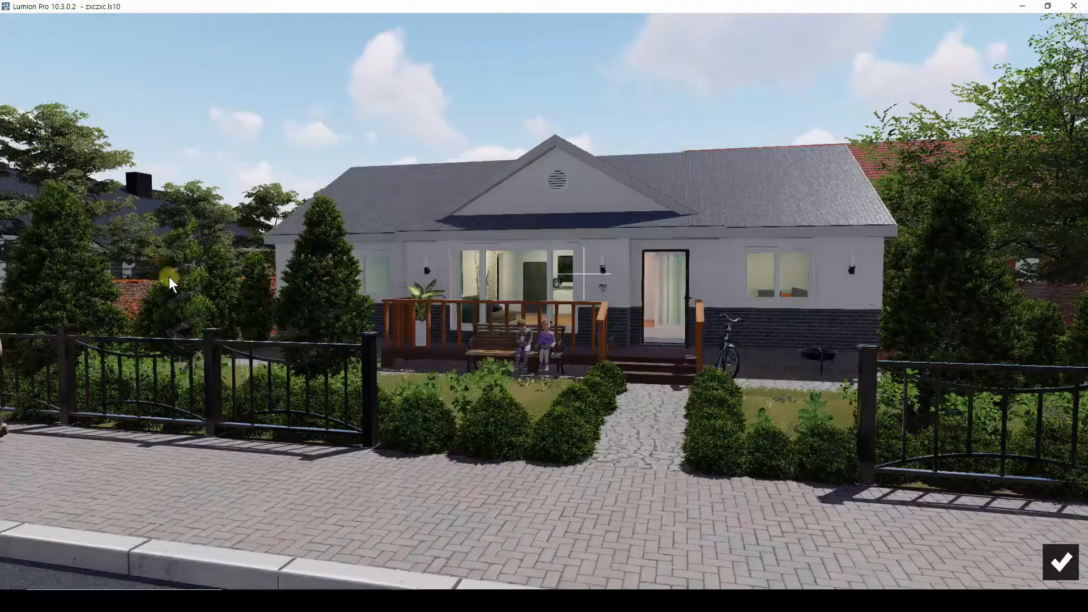
pyautogui.click(57, 212)
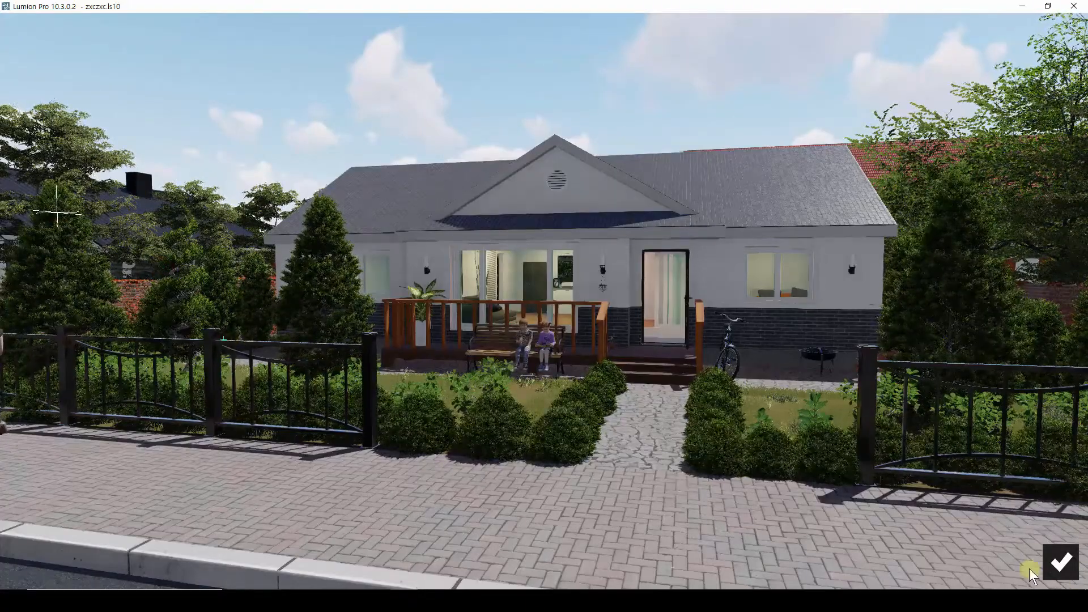
pyautogui.click(1060, 561)
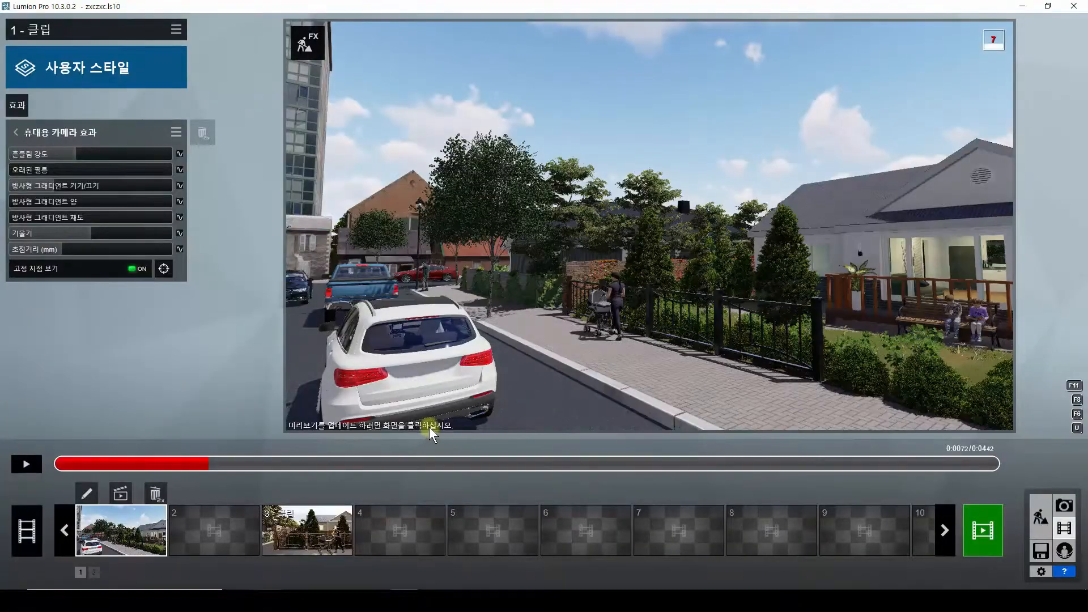
# Step: Review the start and end keyframes in clip 1's camera path for comparison with the fixed-point view, and return to the effect settings
pyautogui.click(88, 495)
pyautogui.click(430, 532)
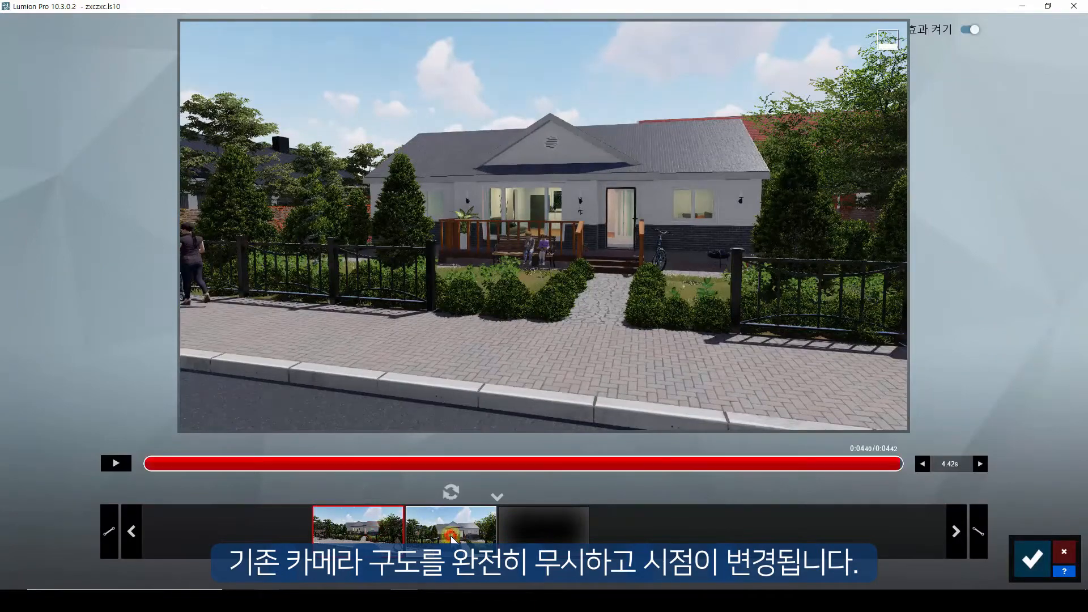
pyautogui.click(385, 538)
pyautogui.click(471, 535)
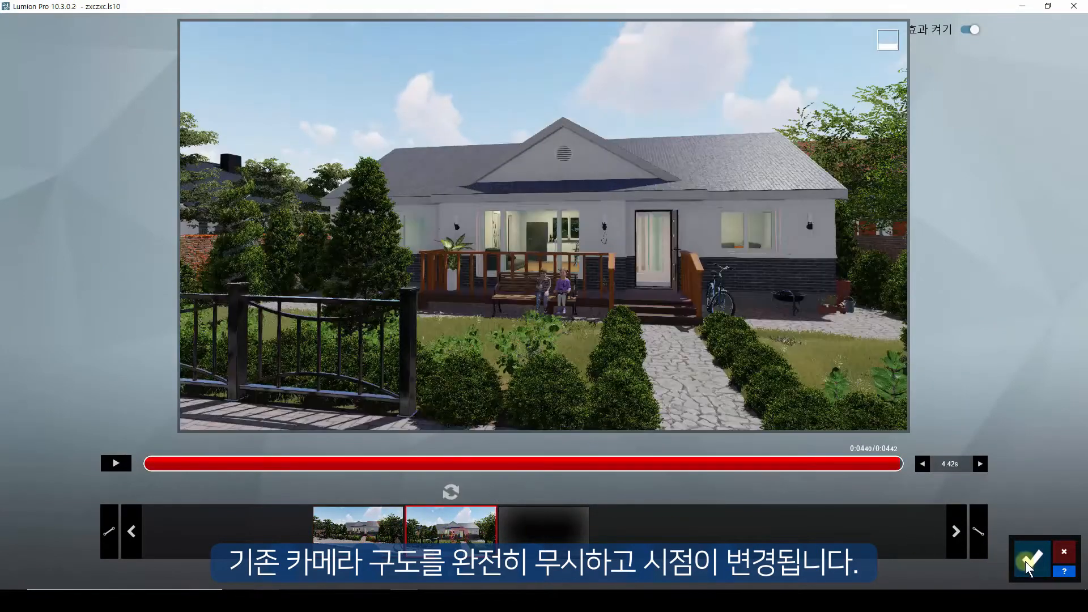
pyautogui.click(1020, 561)
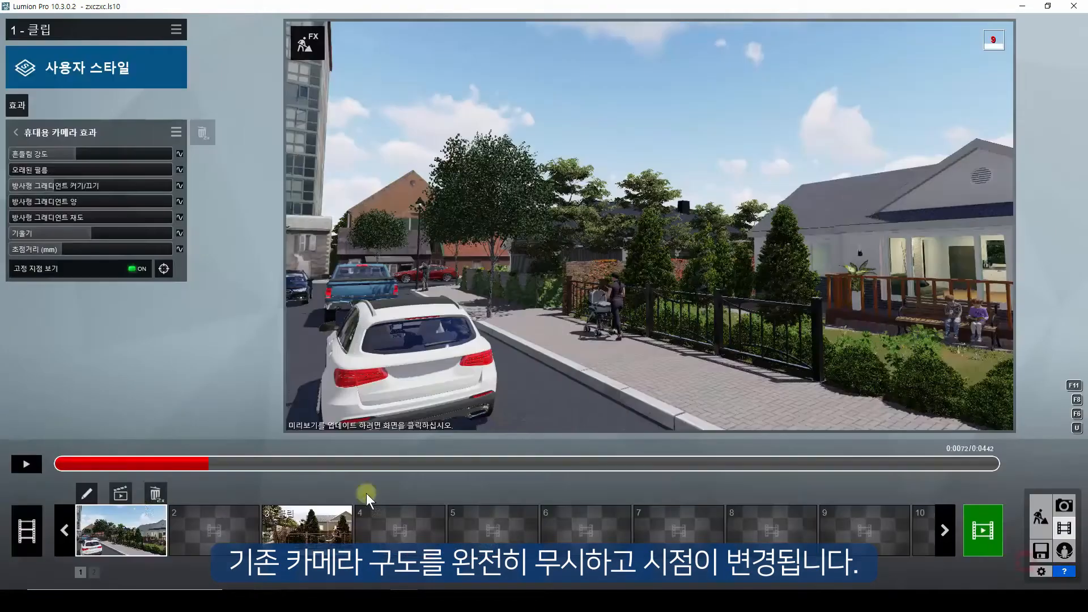
# Step: Preview clip 1 from the beginning with the view fixed on the tree, and rewind it to the start
pyautogui.click(73, 461)
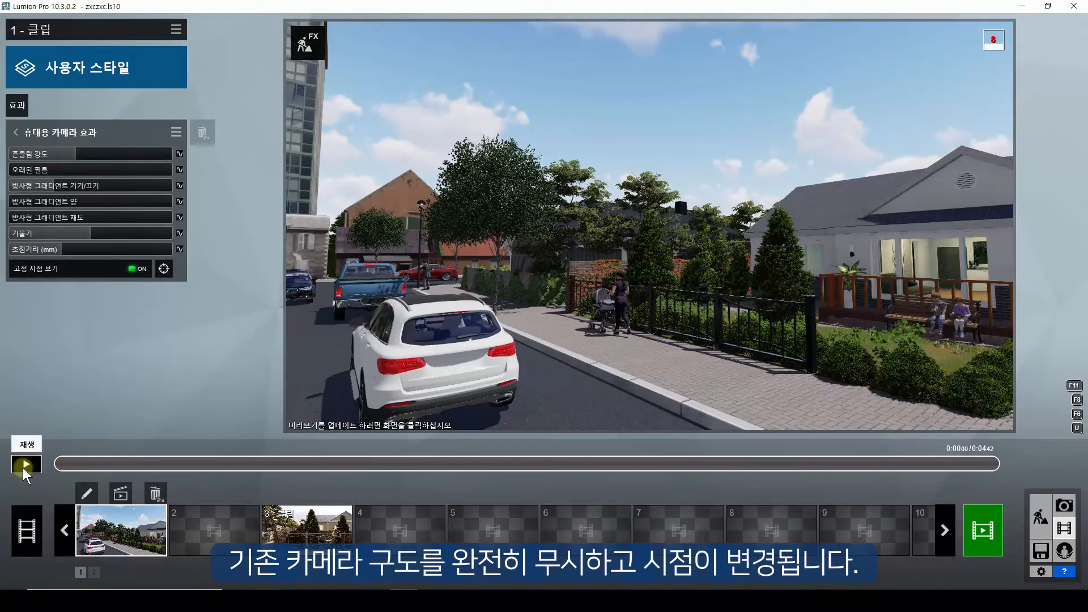
pyautogui.click(23, 466)
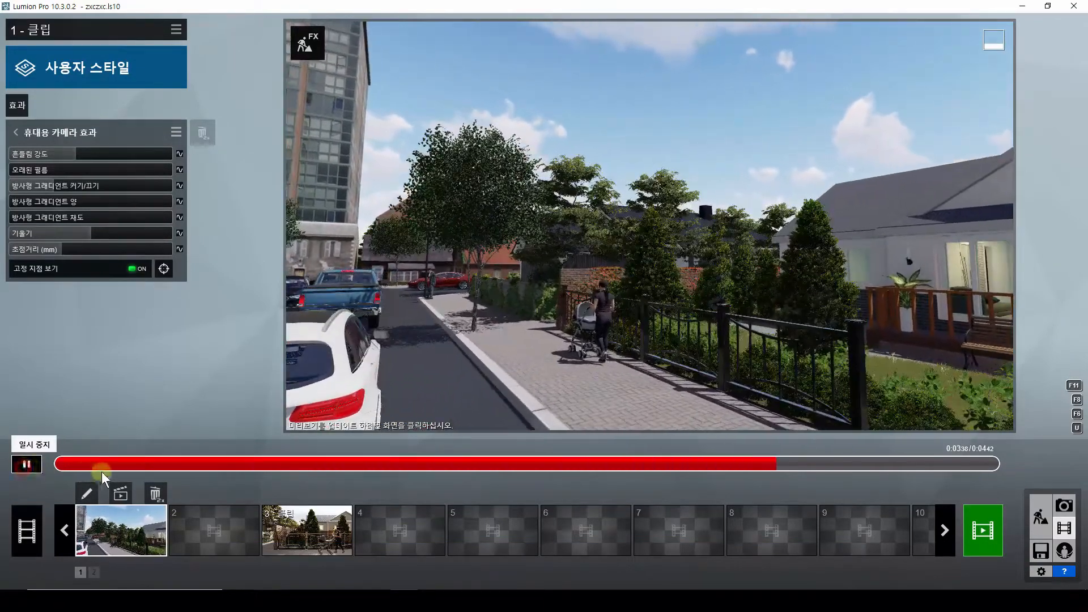
pyautogui.moveTo(98, 463); pyautogui.dragTo(20, 473)
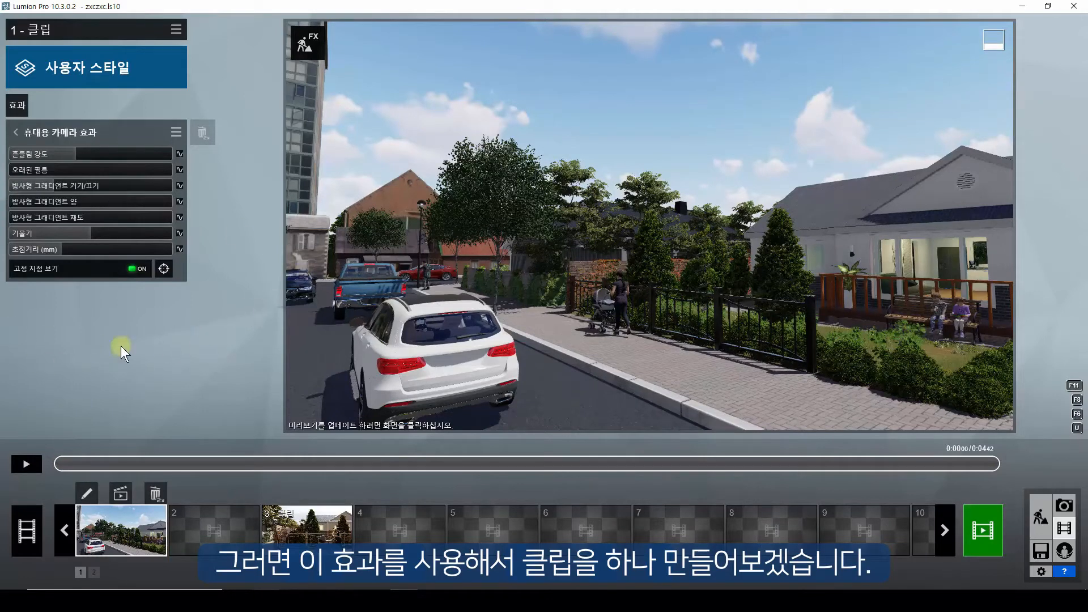
# Step: Select clip 3, preview its original camera movement by playing and scrubbing through it, and rewind to the start
pyautogui.click(310, 536)
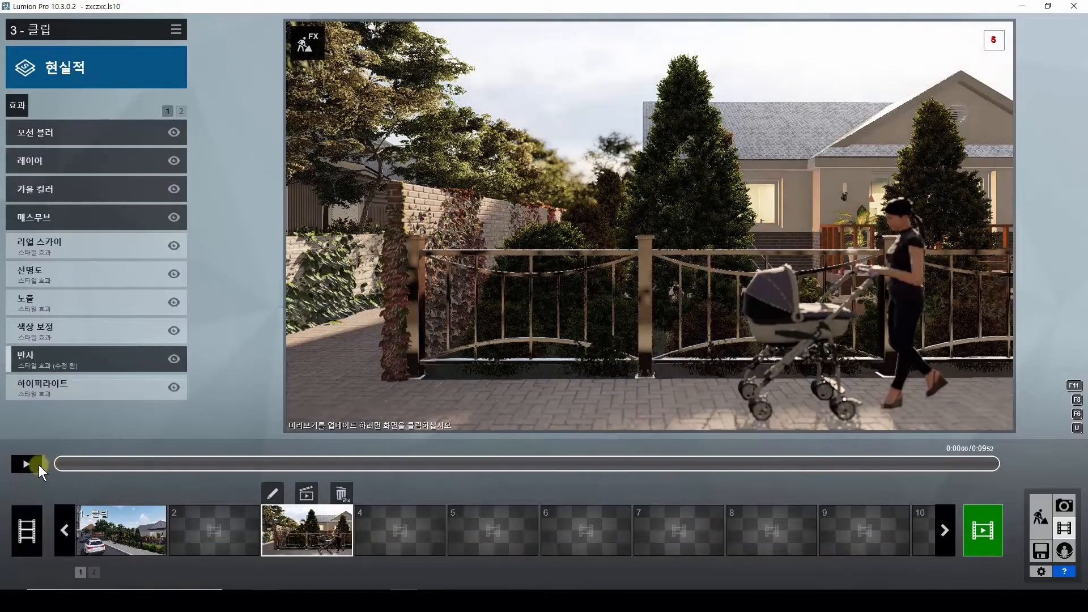
pyautogui.click(25, 465)
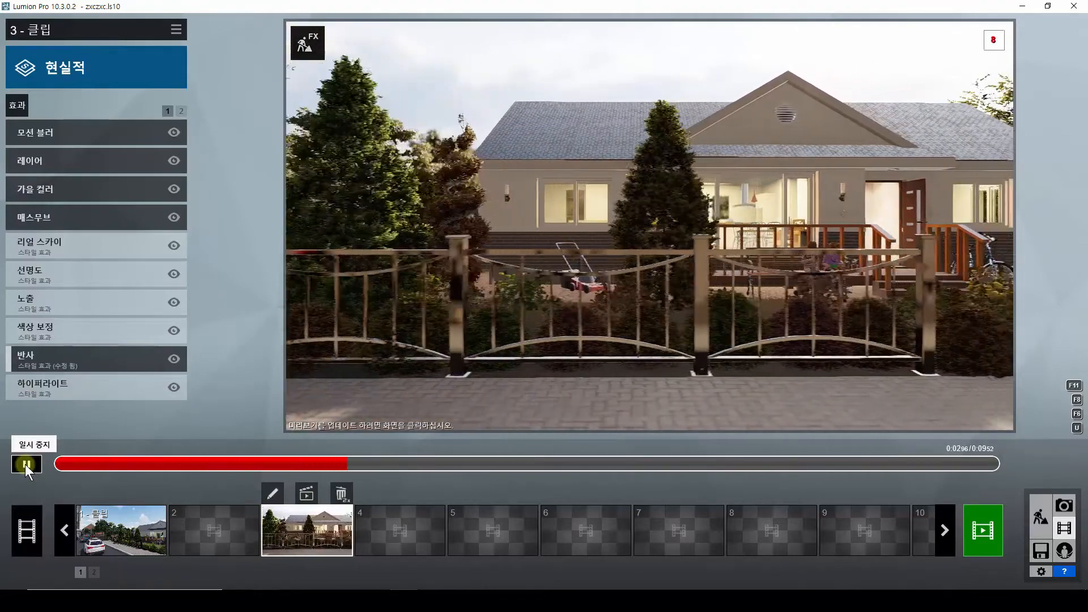
pyautogui.click(25, 464)
pyautogui.moveTo(414, 465); pyautogui.dragTo(766, 465)
pyautogui.moveTo(536, 467); pyautogui.dragTo(29, 461)
pyautogui.moveTo(359, 458); pyautogui.dragTo(26, 457)
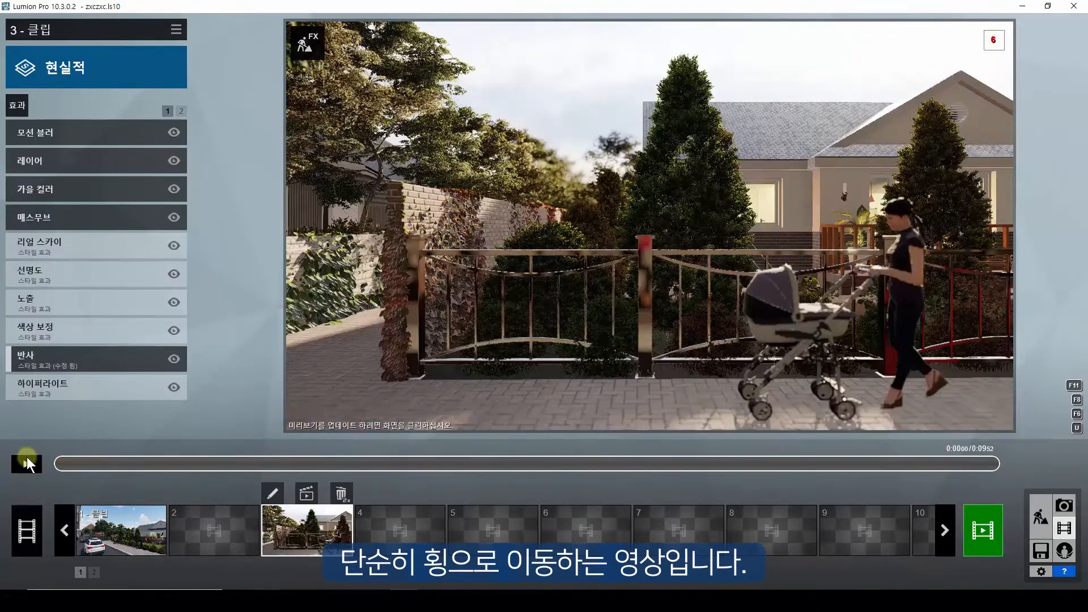
# Step: Add 휴대용 카메라 효과 to clip 3 and turn on 고정 지점 보기 with its target on the house's front wall beside the door
pyautogui.click(12, 104)
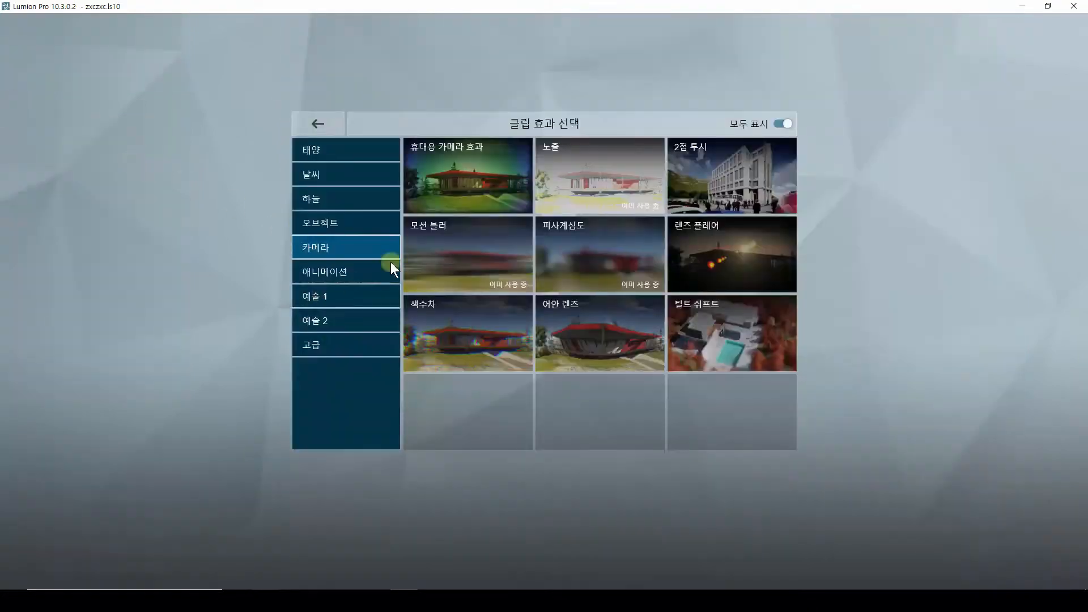
pyautogui.click(459, 176)
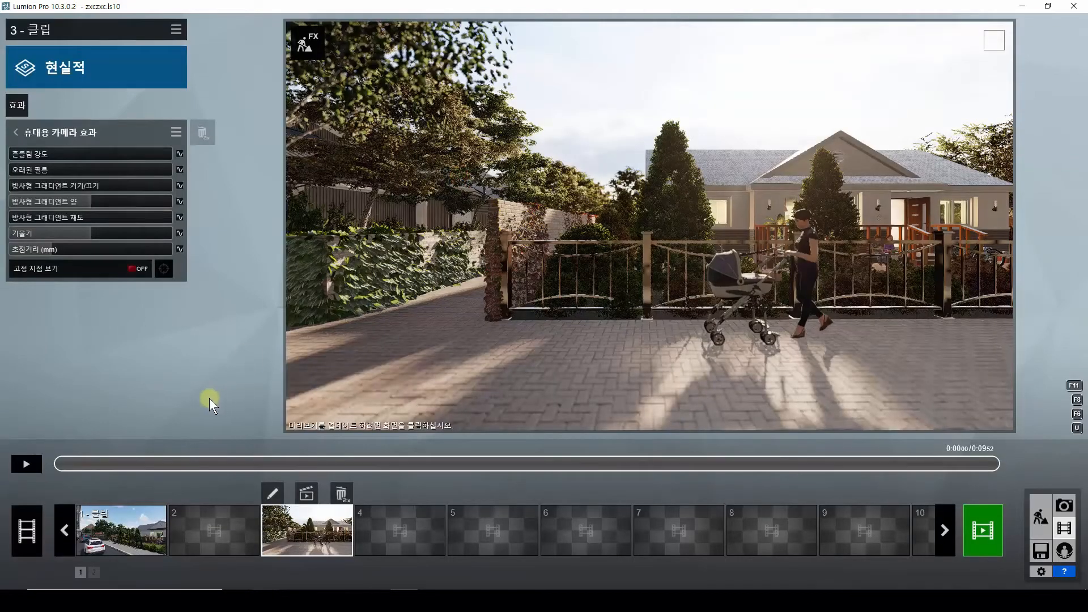
pyautogui.click(131, 269)
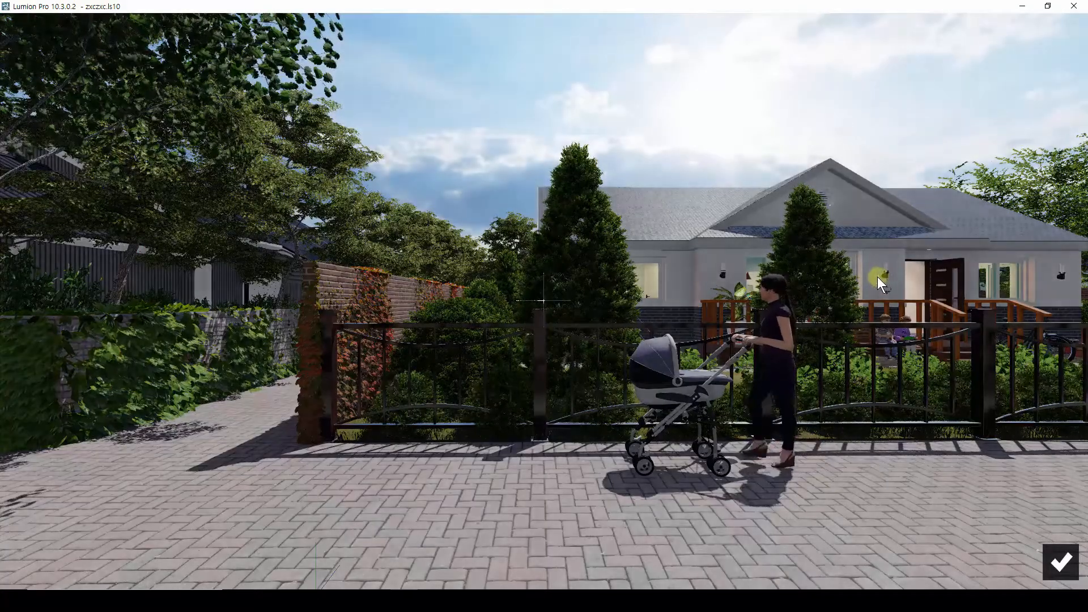
pyautogui.click(876, 277)
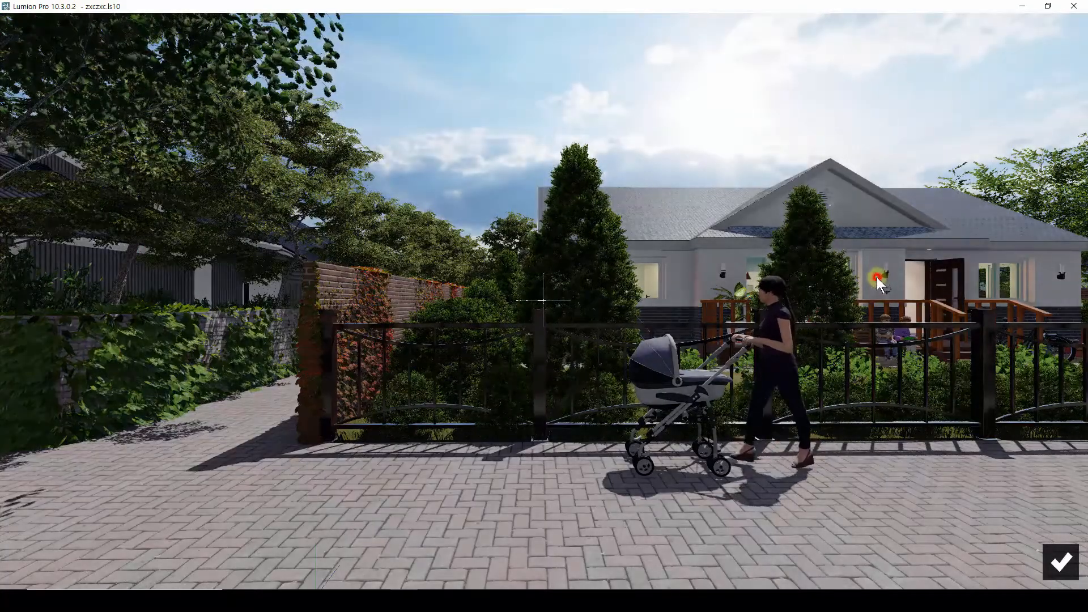
pyautogui.click(1063, 564)
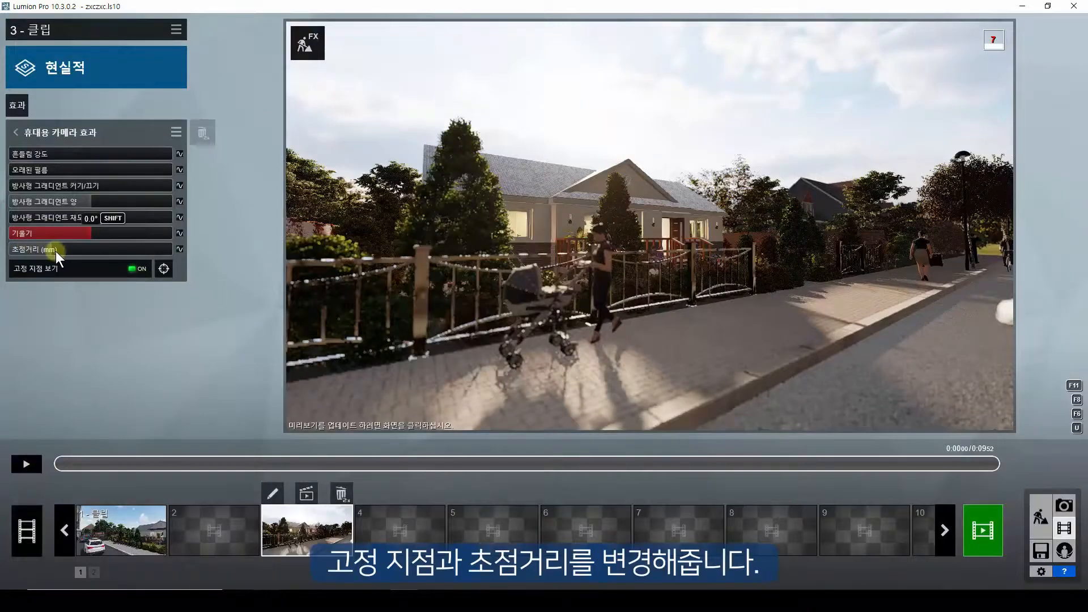
# Step: Increase the 초점거리 of clip 3's handheld camera effect slightly and play the clip to check the new camera movement
pyautogui.moveTo(55, 247); pyautogui.dragTo(66, 246)
pyautogui.click(26, 463)
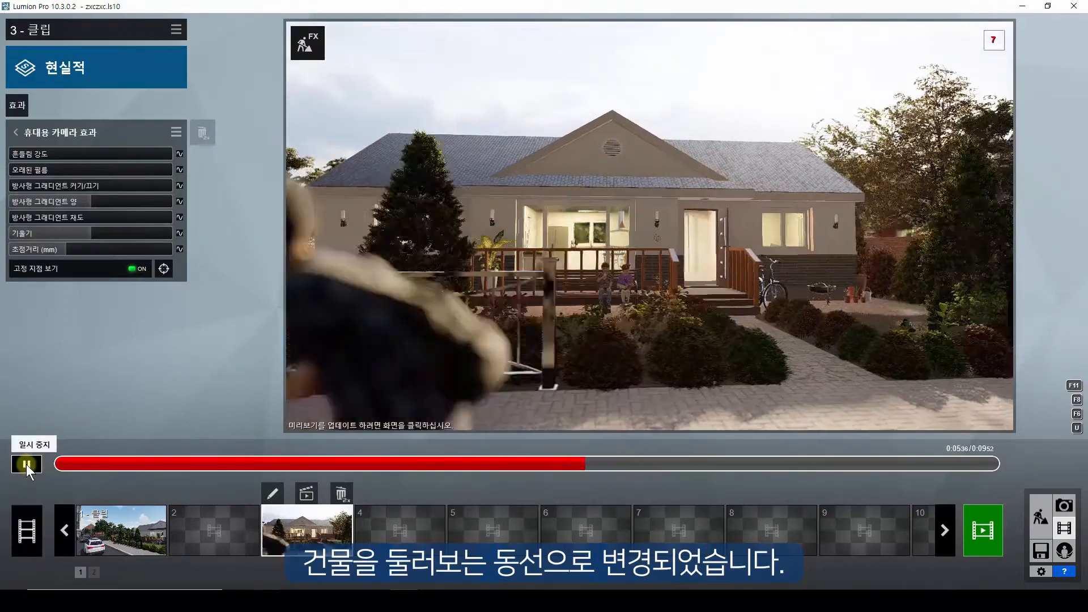
pyautogui.click(26, 464)
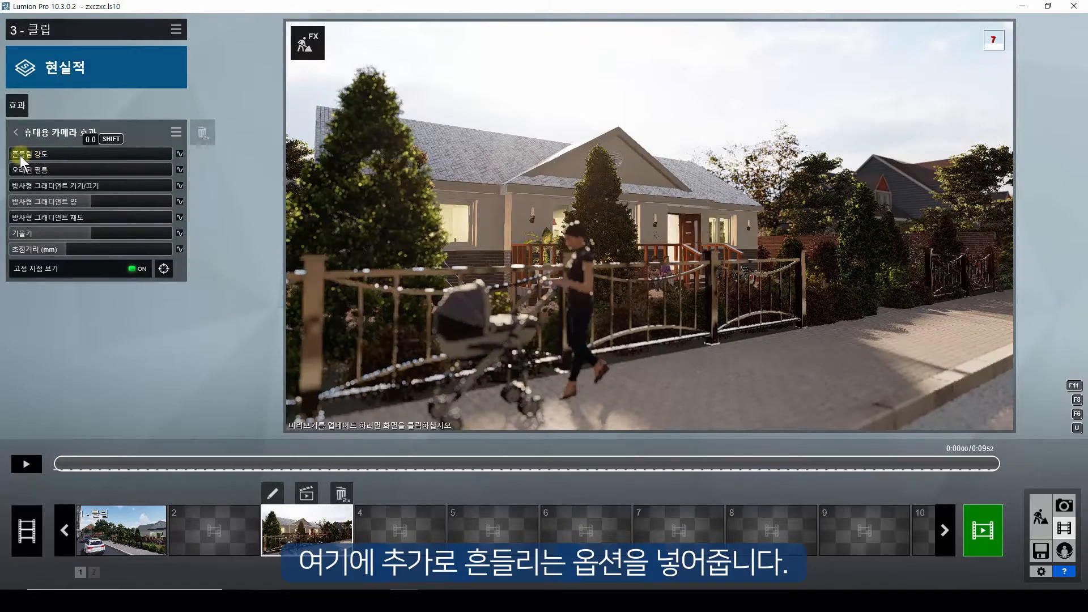
# Step: Set 흔들림 강도 to 1.3 for clip 3, preview the shaking camera movement, and rewind the clip to the start
pyautogui.moveTo(40, 151); pyautogui.dragTo(75, 156)
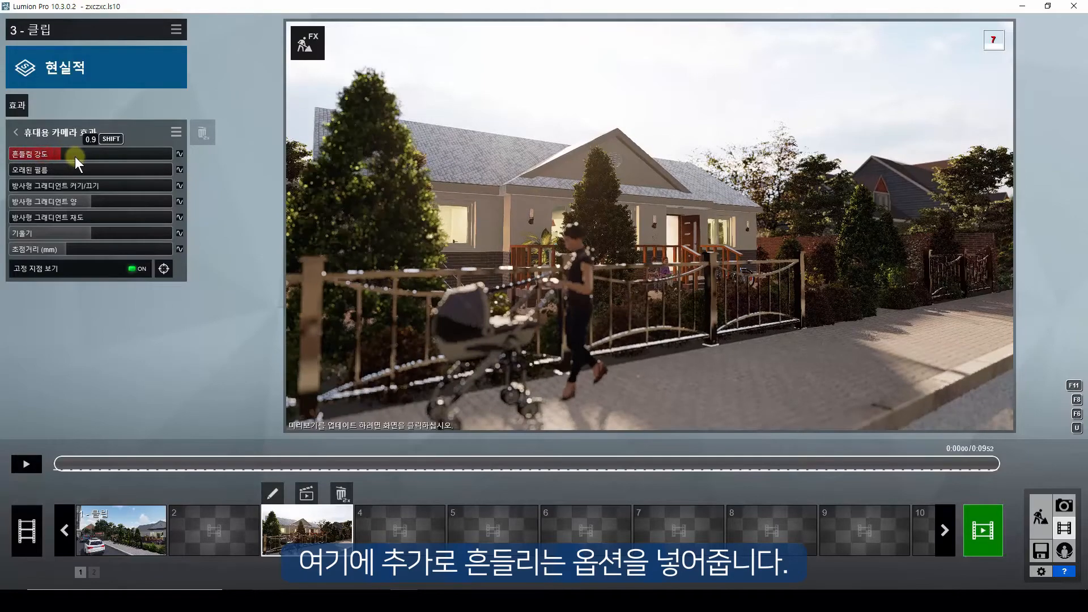
pyautogui.click(31, 464)
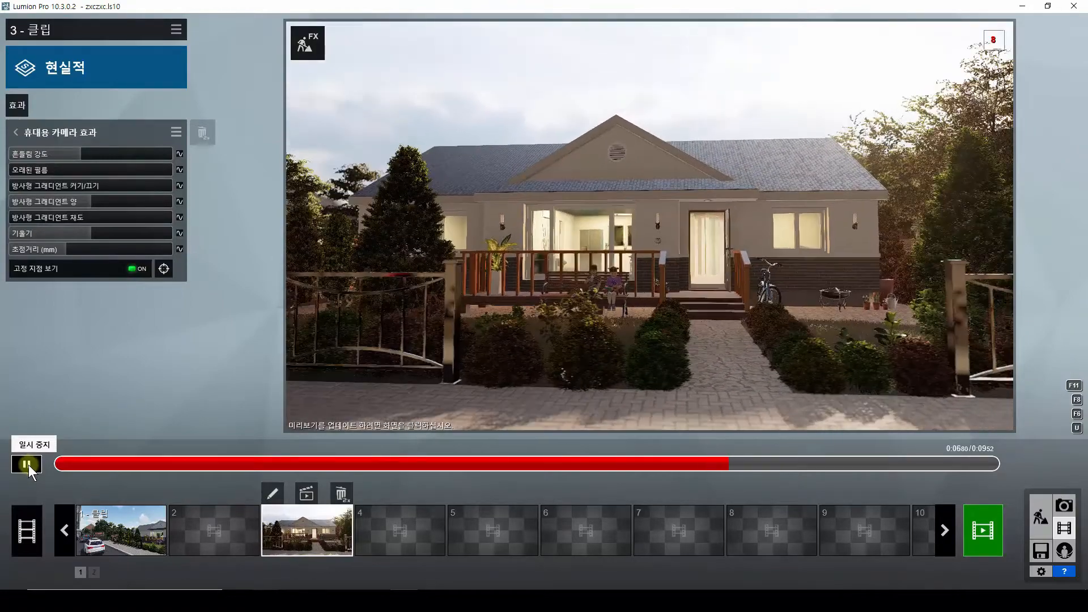
pyautogui.click(27, 465)
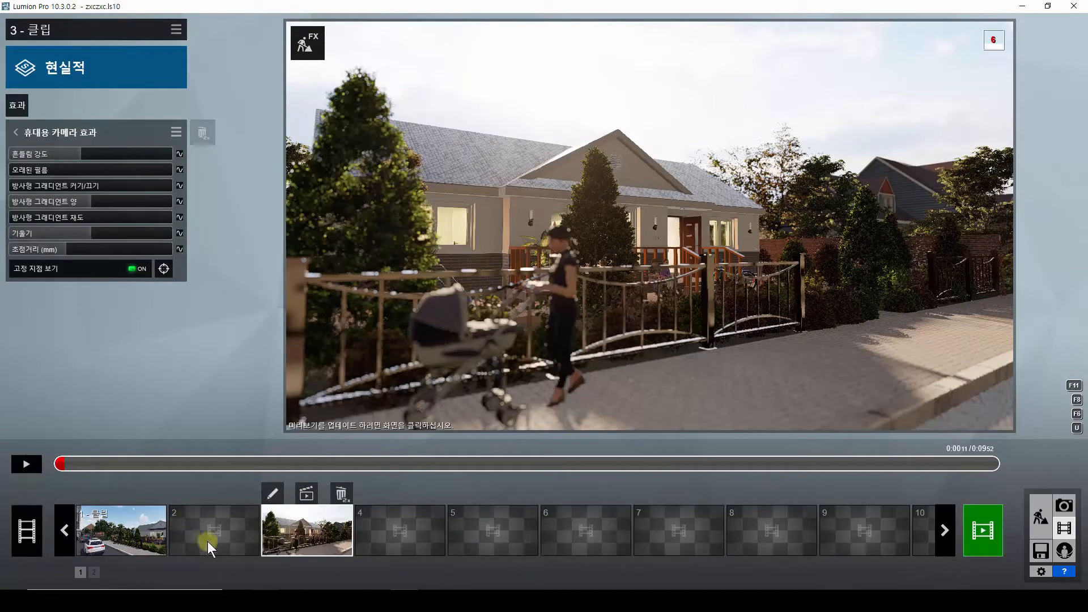
pyautogui.click(26, 465)
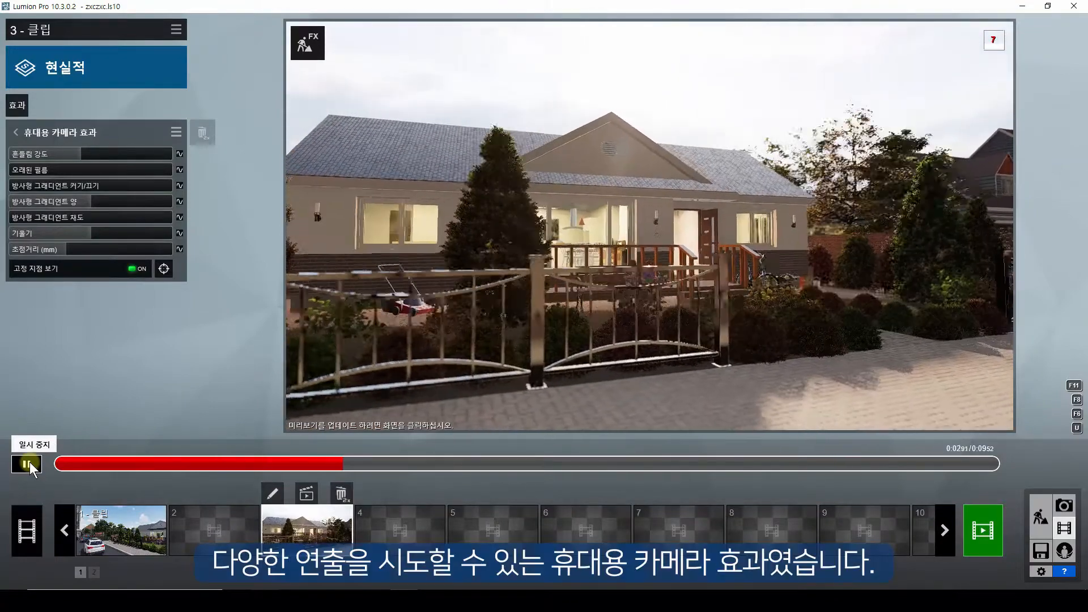
pyautogui.click(27, 464)
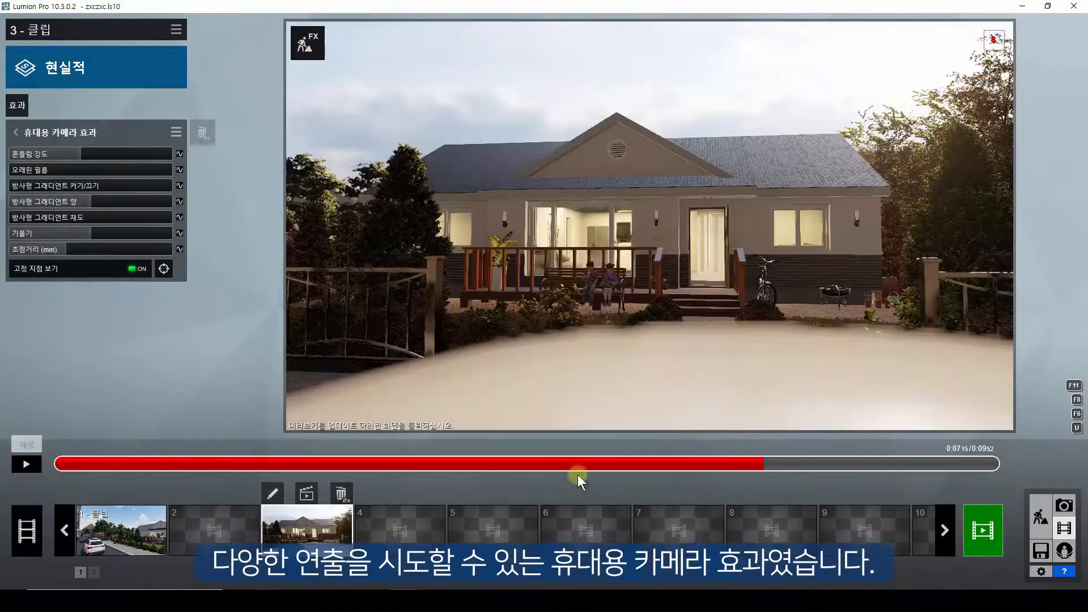
pyautogui.moveTo(393, 472); pyautogui.dragTo(60, 464)
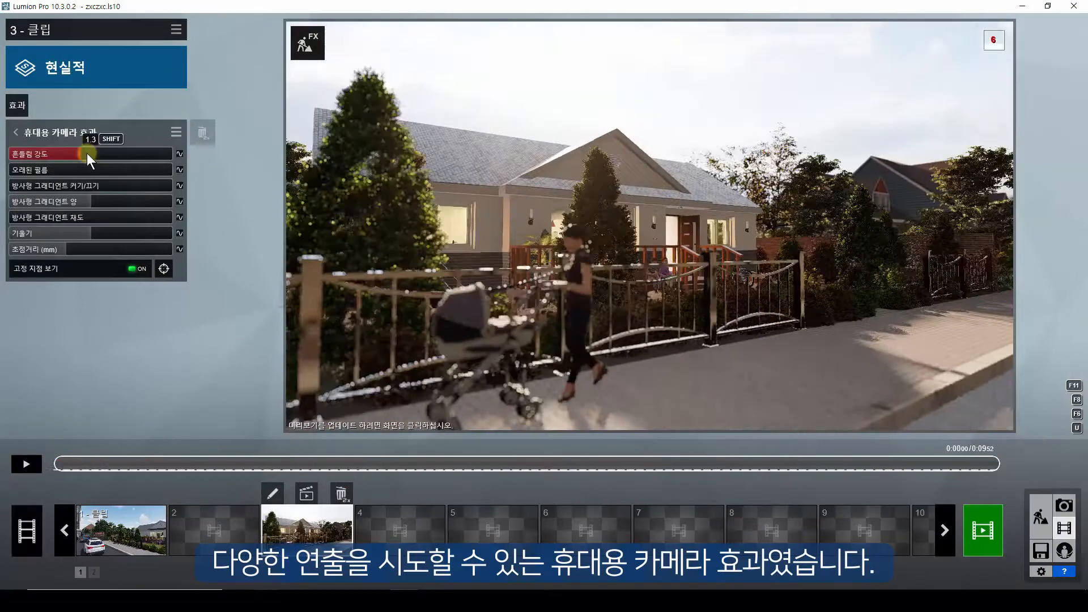